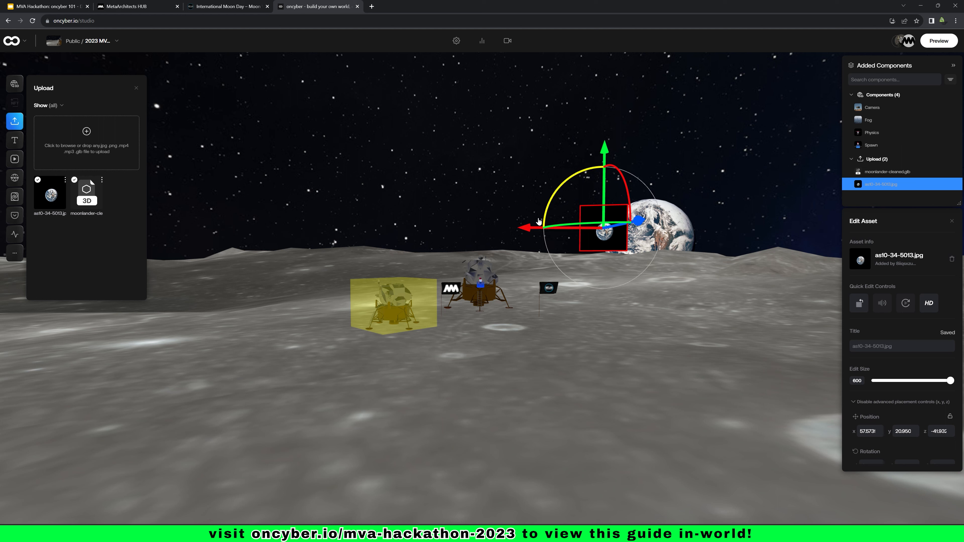
Move the framed Earth image along X to about 53.16 and lower it to the lunar surface.
left_click_drag(586, 231, 575, 230)
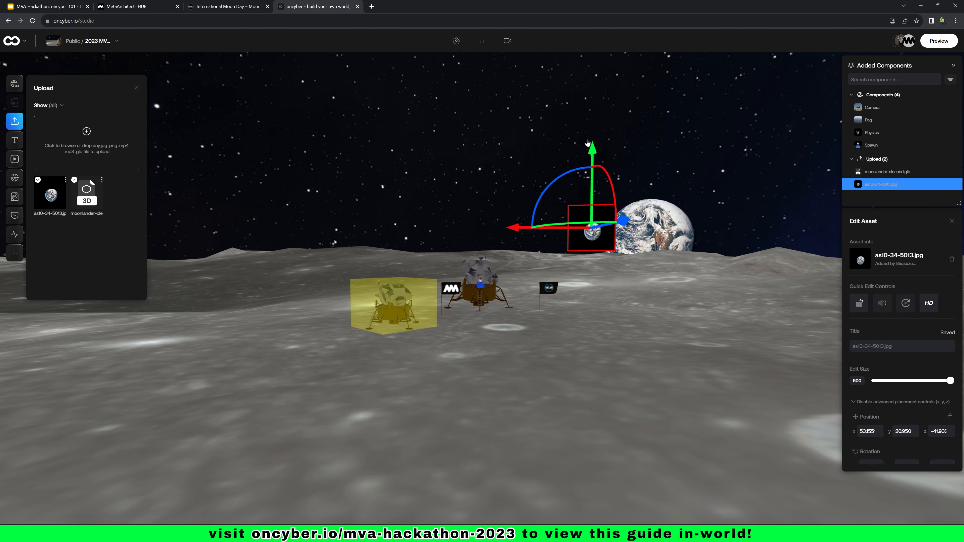
left_click_drag(589, 148, 593, 192)
left_click(537, 168)
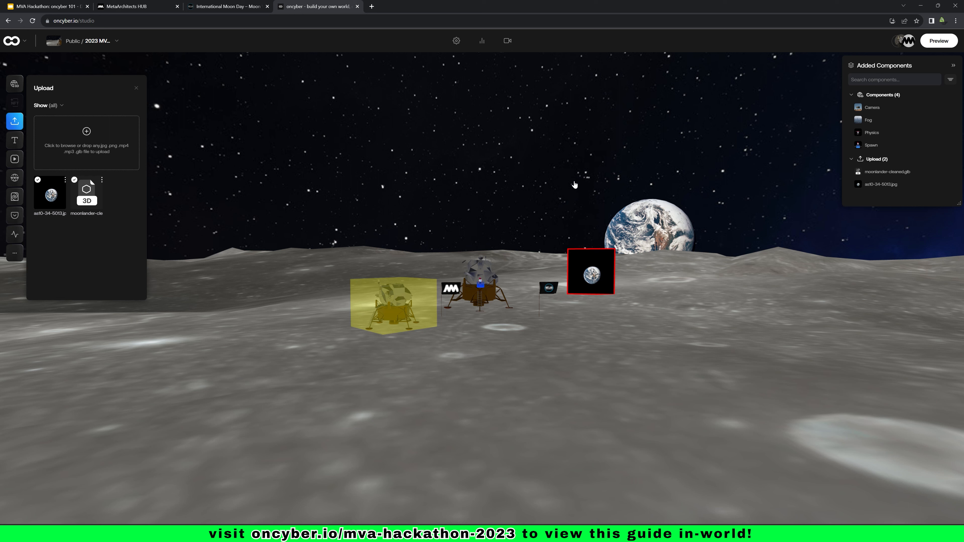
Add a text asset to the scene reading "Hello, World.".
left_click(15, 141)
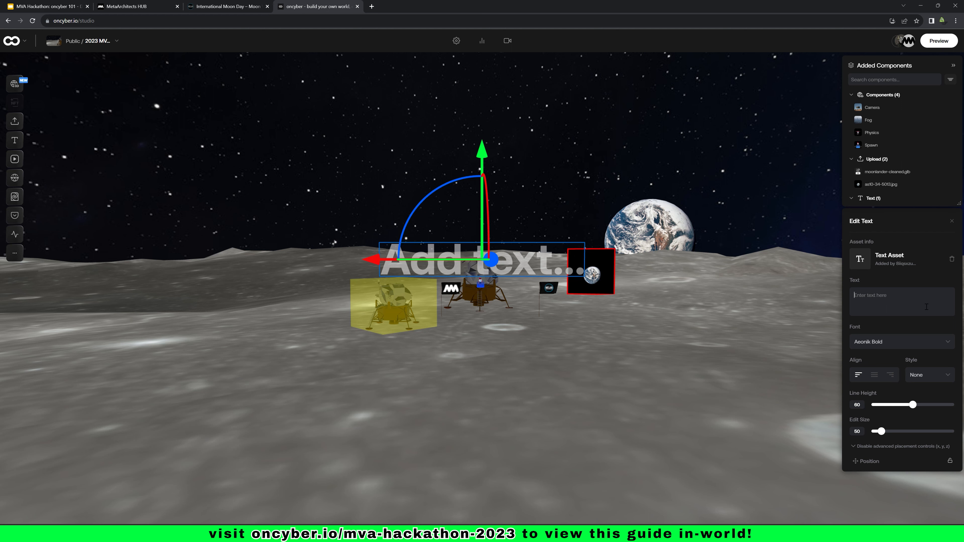
type("Hello, Worl")
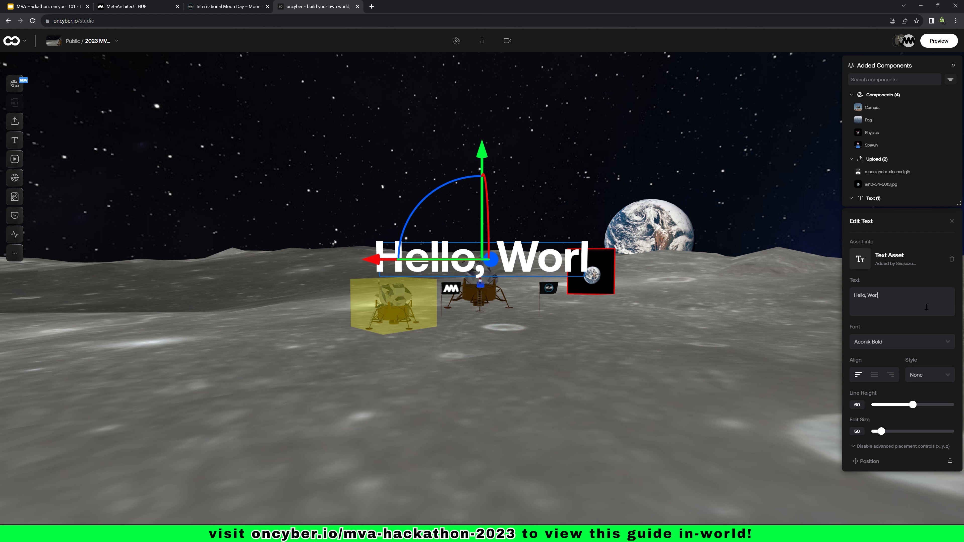
type("d.")
Enlarge the "Hello, World." text asset to a size of 600.
left_click_drag(605, 340, 561, 338)
scroll(595, 352, "down", 5)
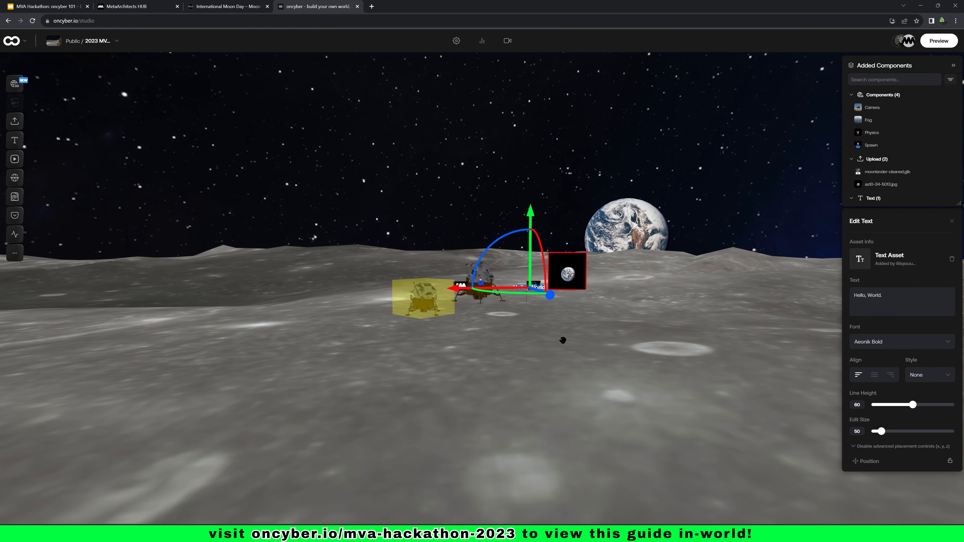
left_click(506, 173)
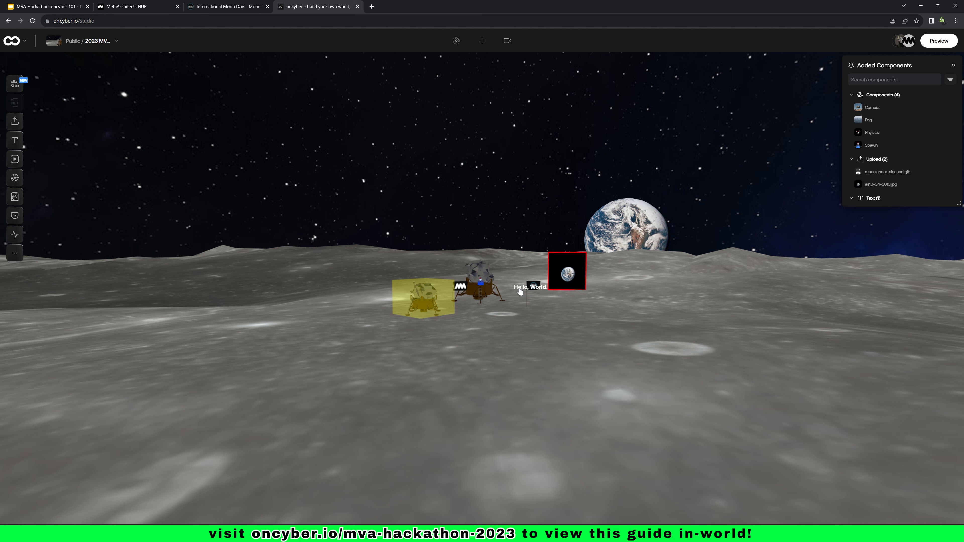
left_click(549, 286)
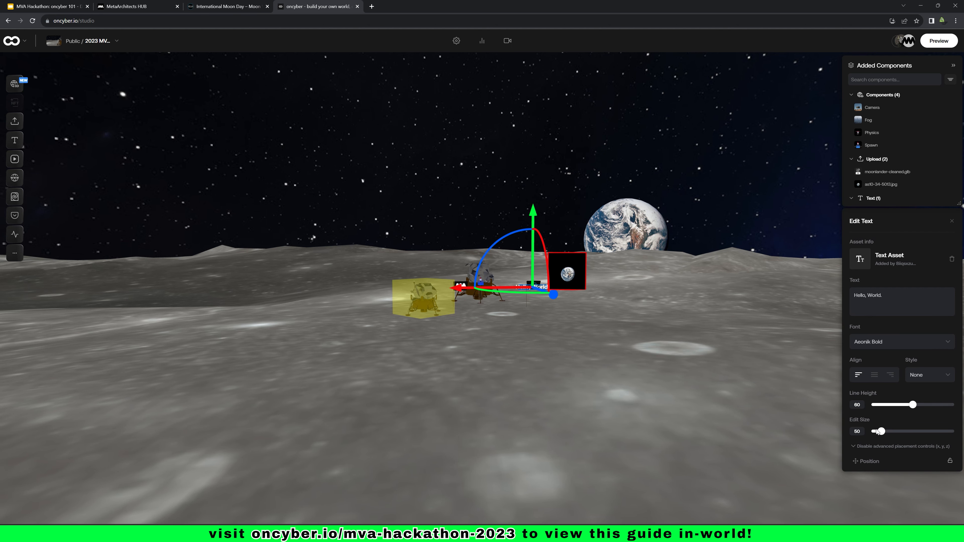
left_click_drag(878, 431, 950, 431)
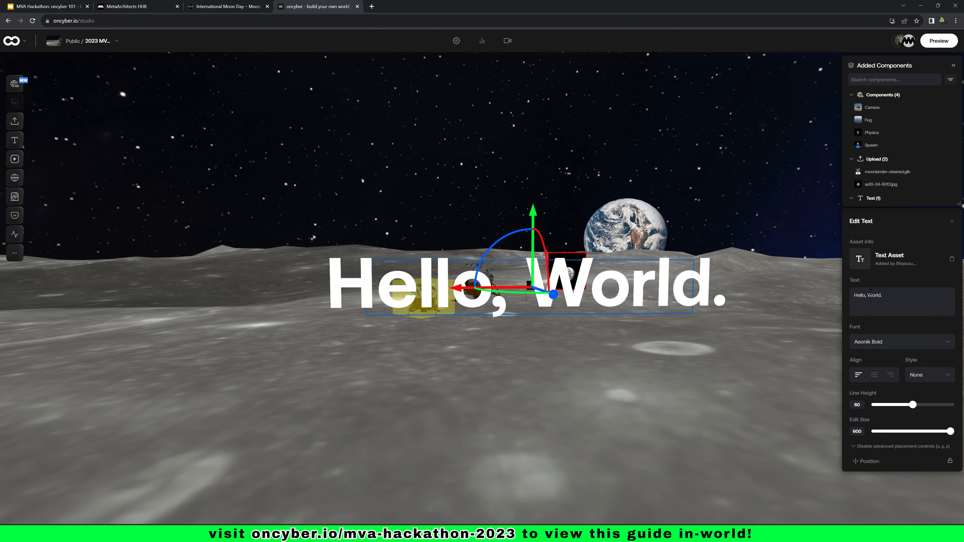
Break the text into two lines after "Hello,", set its line height to 72 and center-align it.
key("Return")
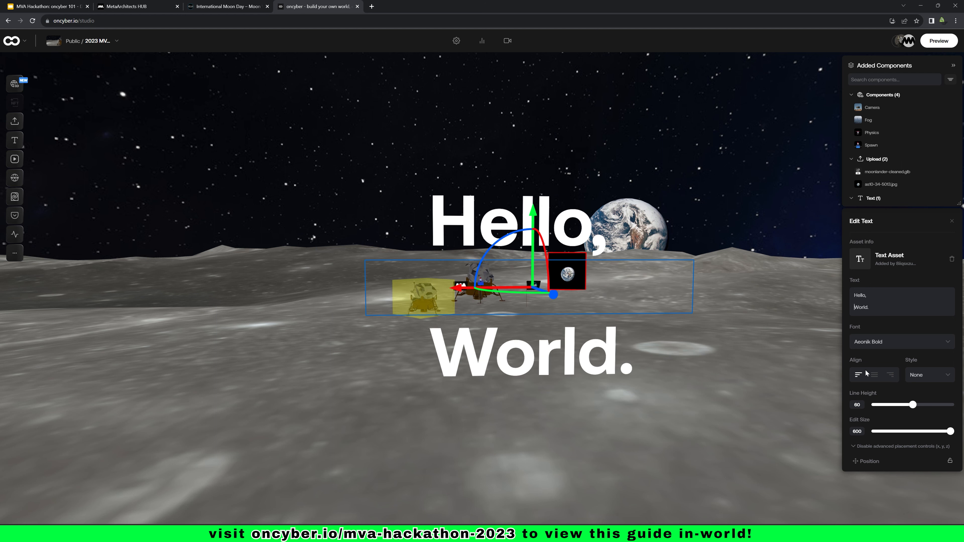
mouse_move(913, 406)
left_mouse_down()
mouse_move(947, 405)
mouse_move(902, 406)
mouse_move(922, 413)
left_mouse_up()
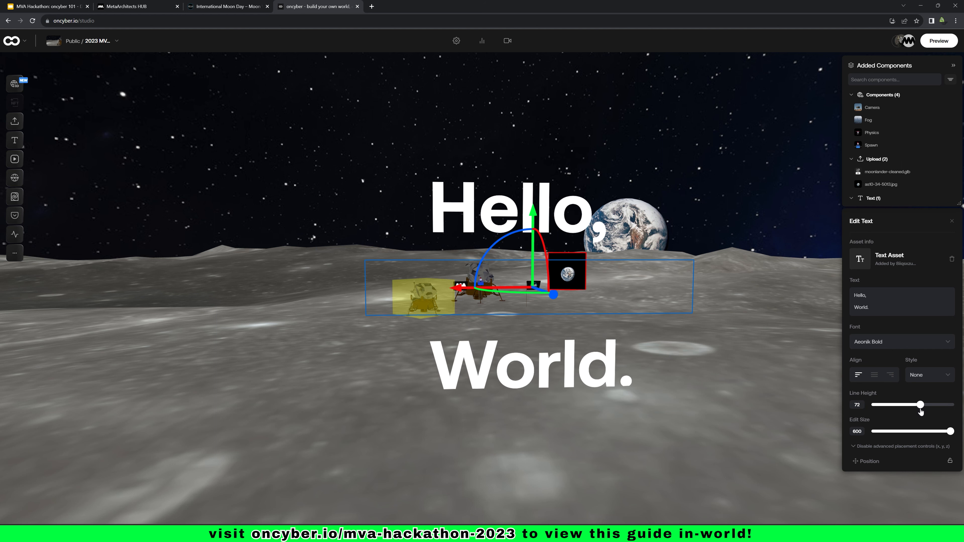
left_click(876, 375)
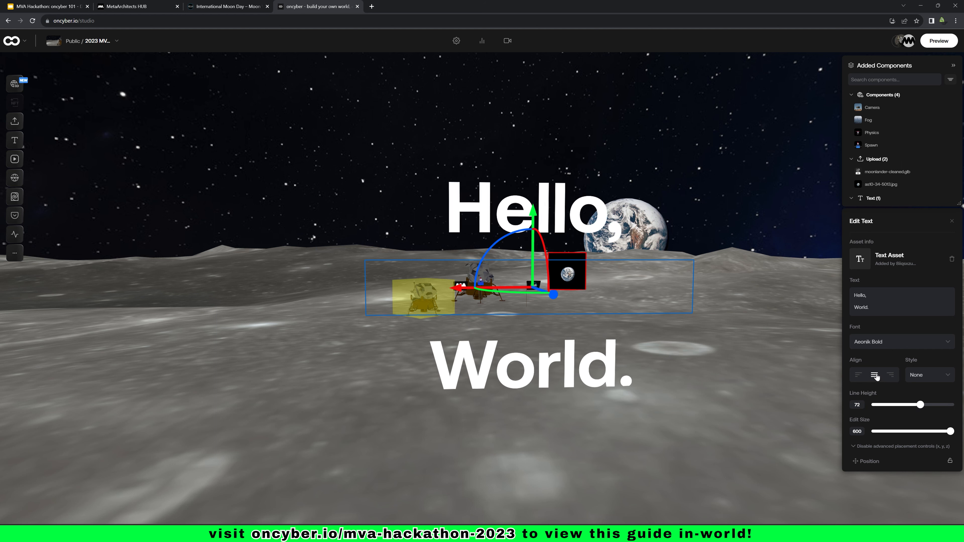
Try the Capitalize and lowercase styles on the text and restore the style to None.
left_click(929, 375)
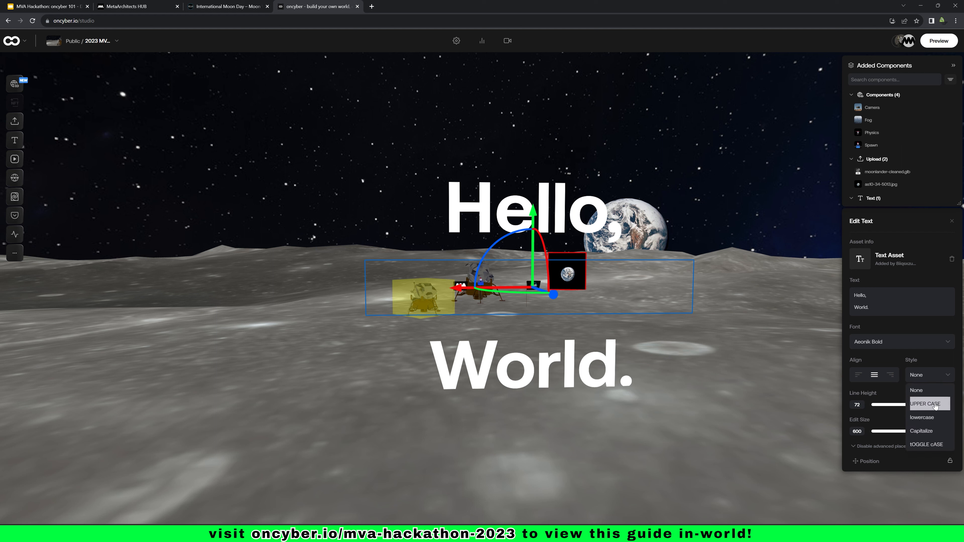
left_click(931, 431)
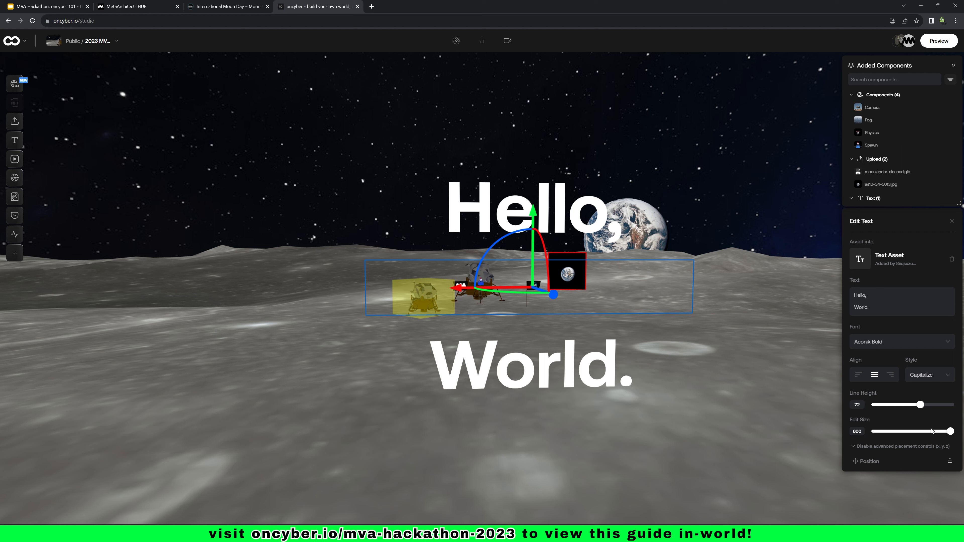
left_click(929, 380)
left_click(932, 415)
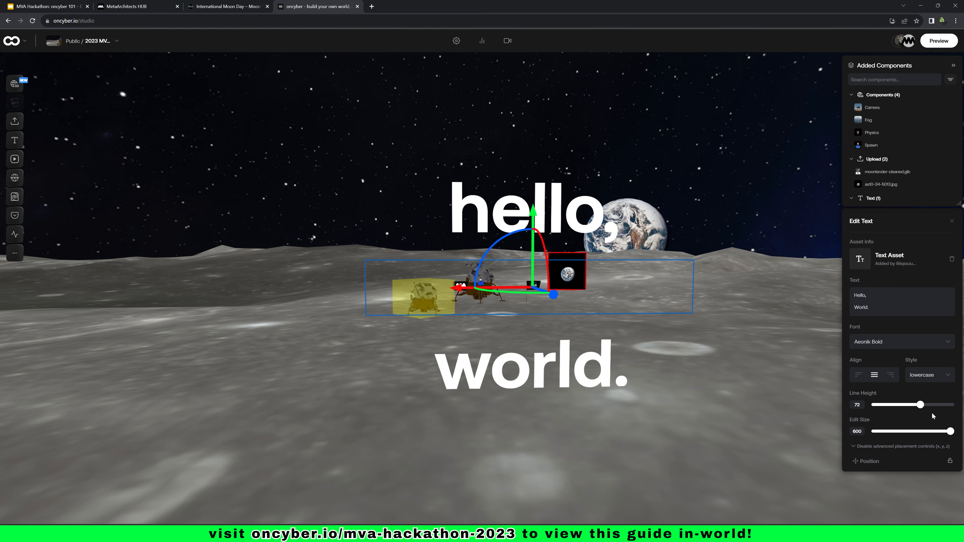
left_click(930, 380)
left_click(930, 387)
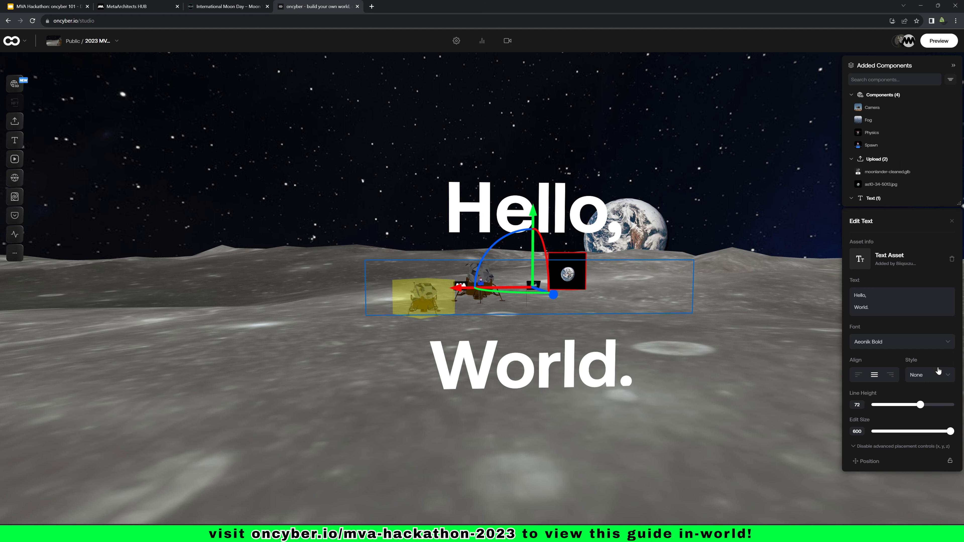
Try the Playfair Regular font on the text and restore Aeonik Bold.
left_click(903, 345)
left_click(884, 384)
left_click(886, 342)
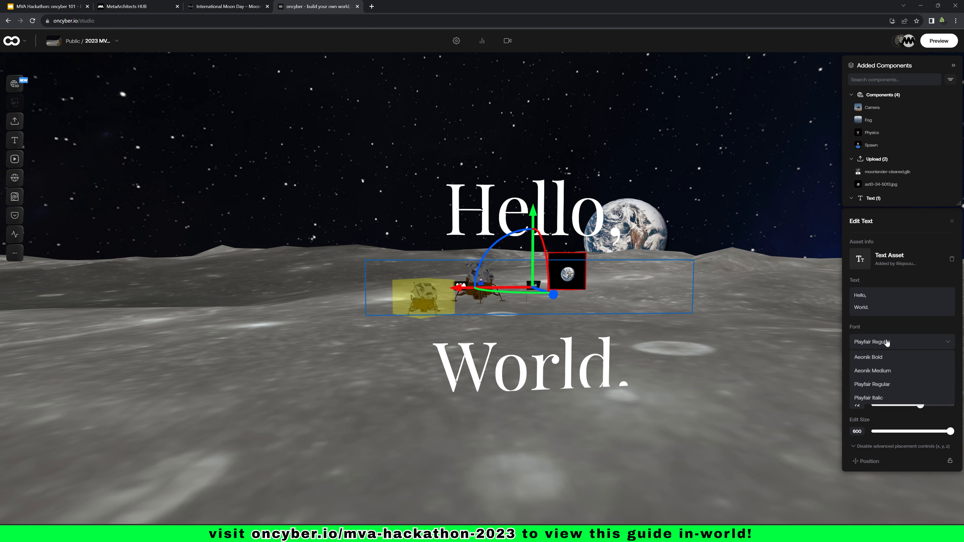
left_click(888, 357)
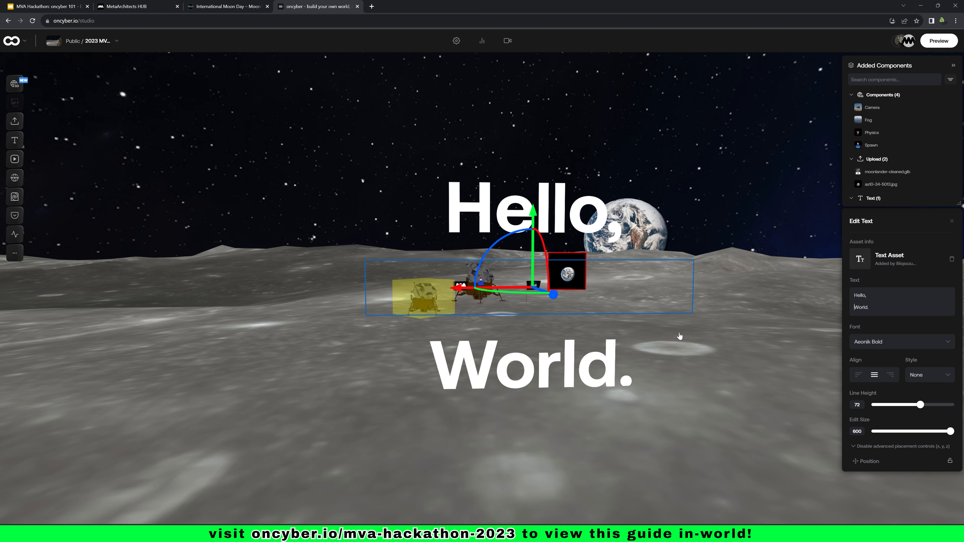
Raise the "Hello, World." text into the sky above the lander.
left_click_drag(682, 383, 688, 375)
left_click(520, 358)
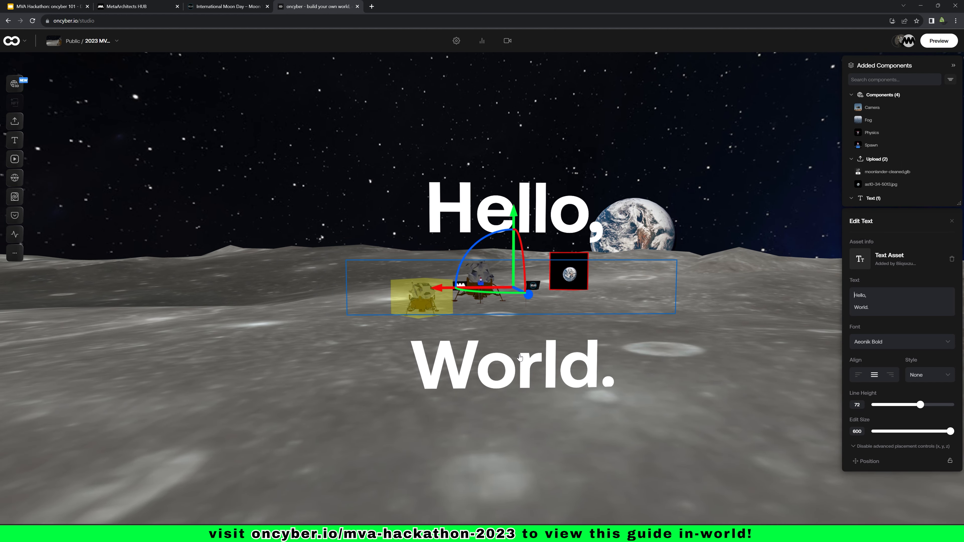
left_click_drag(510, 217, 511, 163)
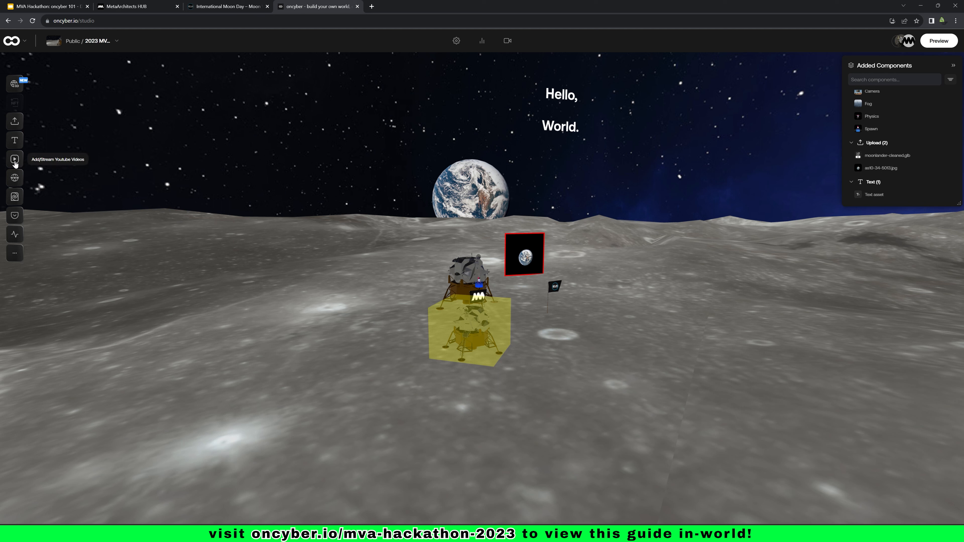
Add the MetaArchitects HUB Showreel YouTube video to the scene using its URL.
left_click(15, 162)
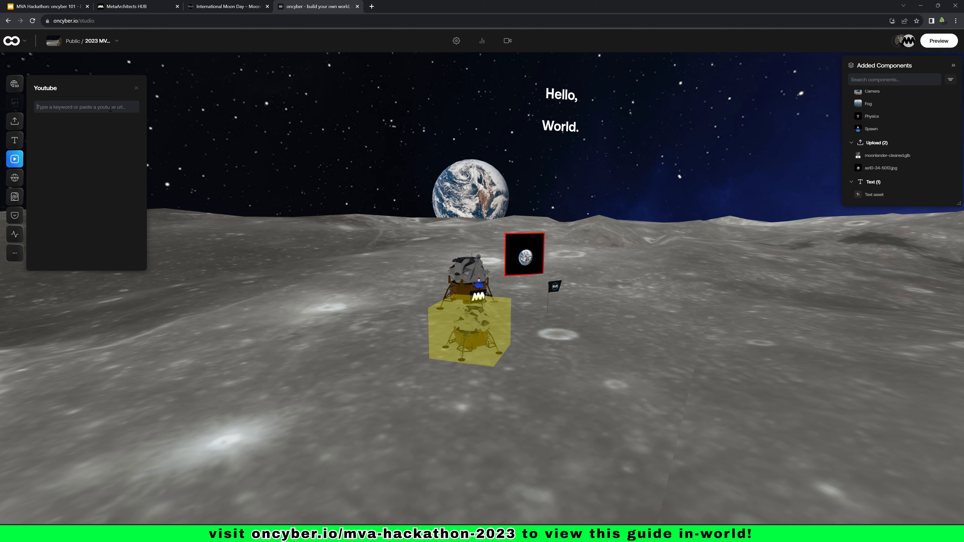
type("https://www.youtube.com/watch?v=UXukWnEprYg&t=27s")
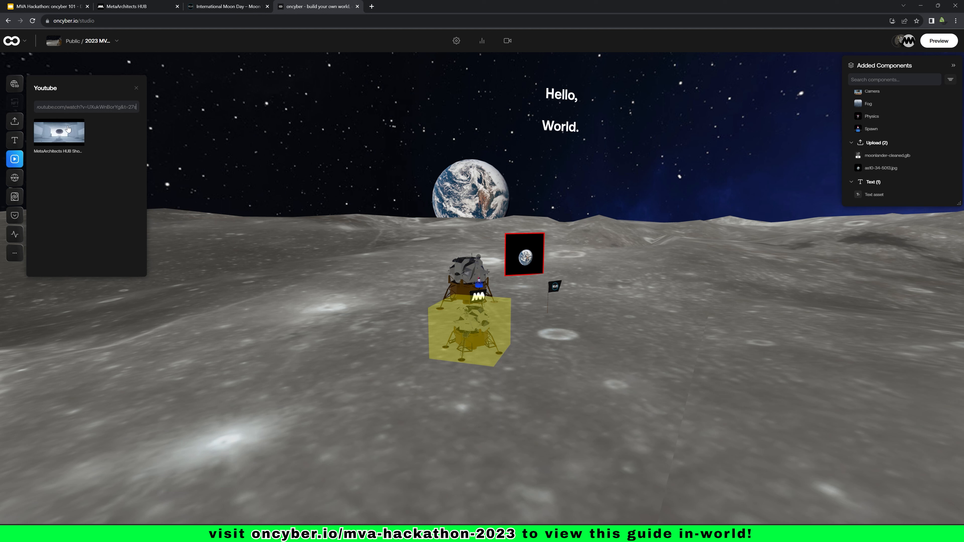
left_click(68, 129)
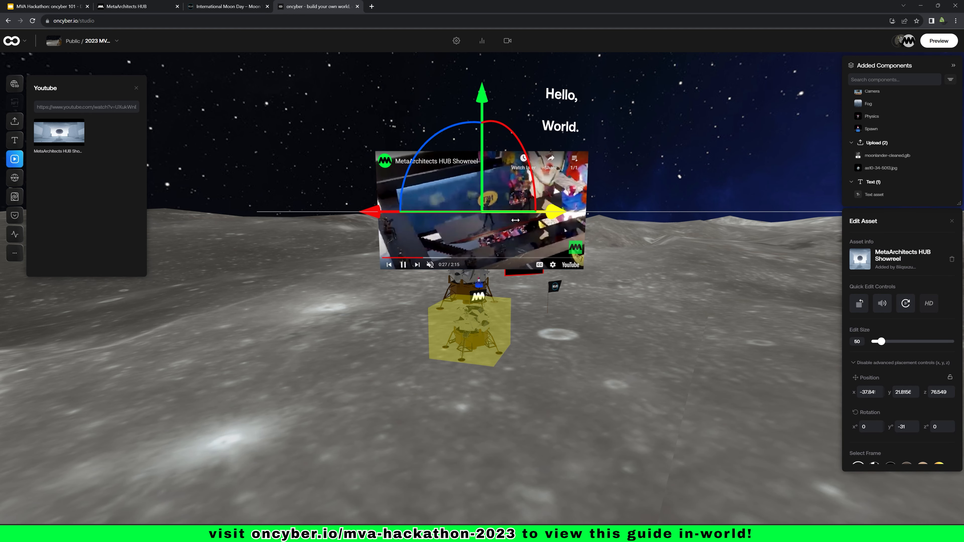
Move the video to about Y 19.13 and Z 70 and enlarge it to a size of 600.
left_click_drag(553, 214, 364, 233)
left_click_drag(345, 125, 353, 241)
mouse_move(422, 249)
left_mouse_down()
mouse_move(407, 262)
mouse_move(420, 289)
mouse_move(419, 249)
left_mouse_up()
right_click_drag(419, 249, 418, 255)
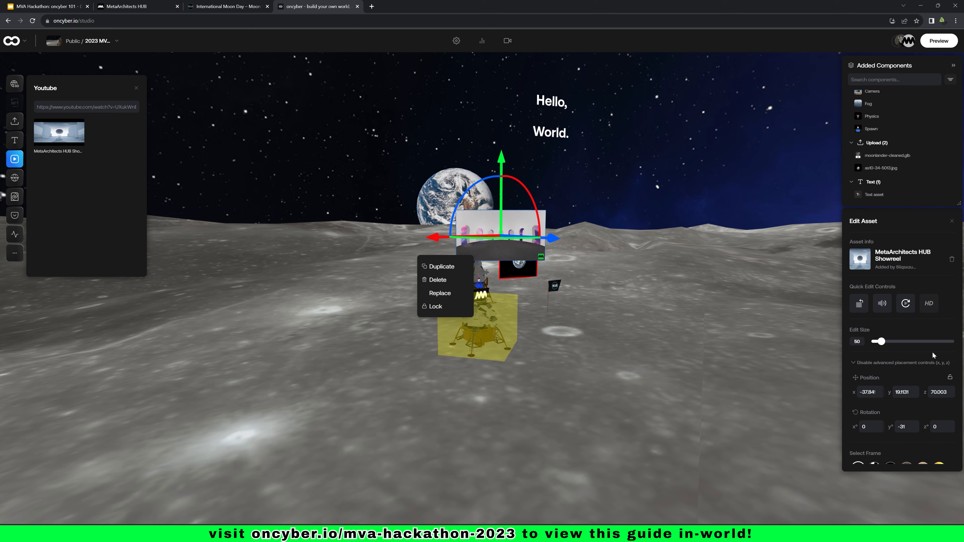
left_click_drag(881, 342, 951, 342)
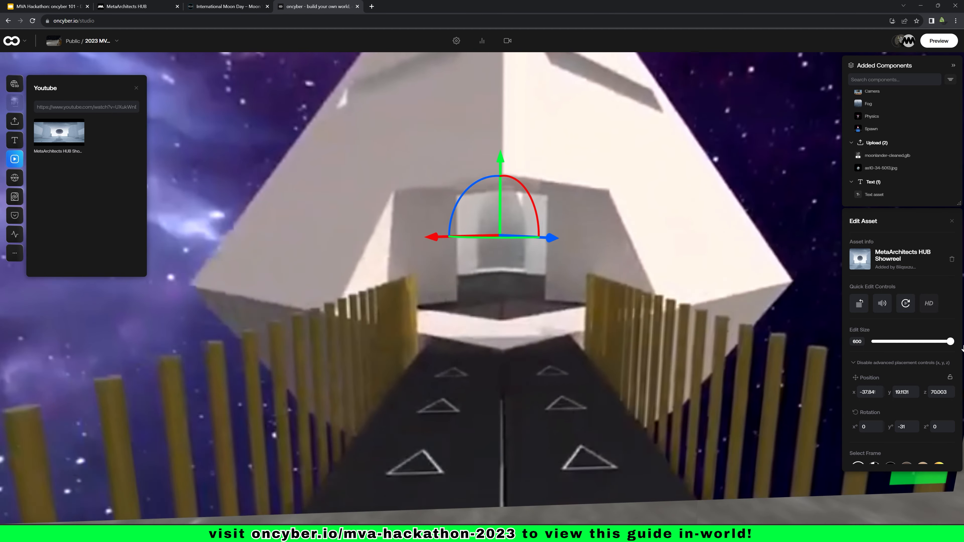
Move the video down to Y about 6.5 and back to Z about -8.26, rotating it to -8° about Y.
scroll(605, 334, "down", 5)
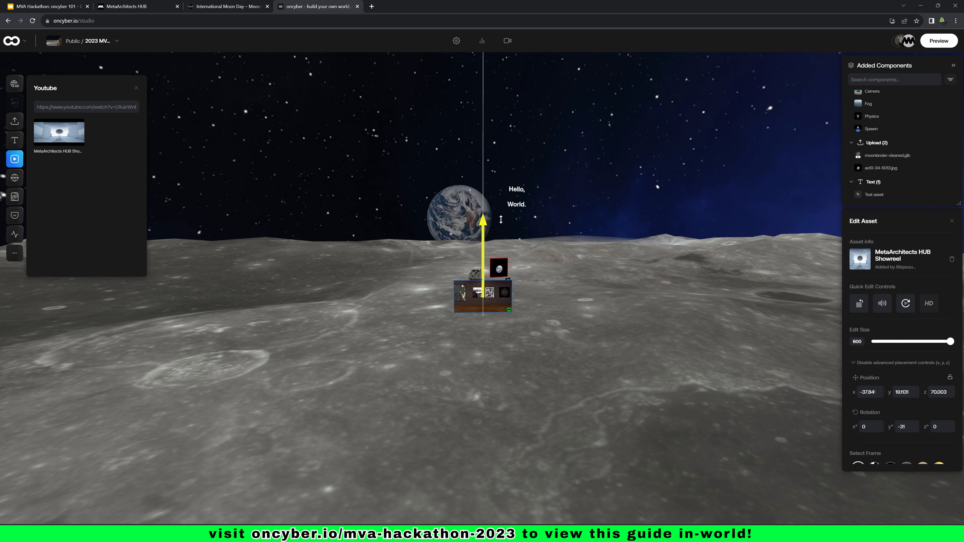
left_click_drag(501, 223, 501, 223)
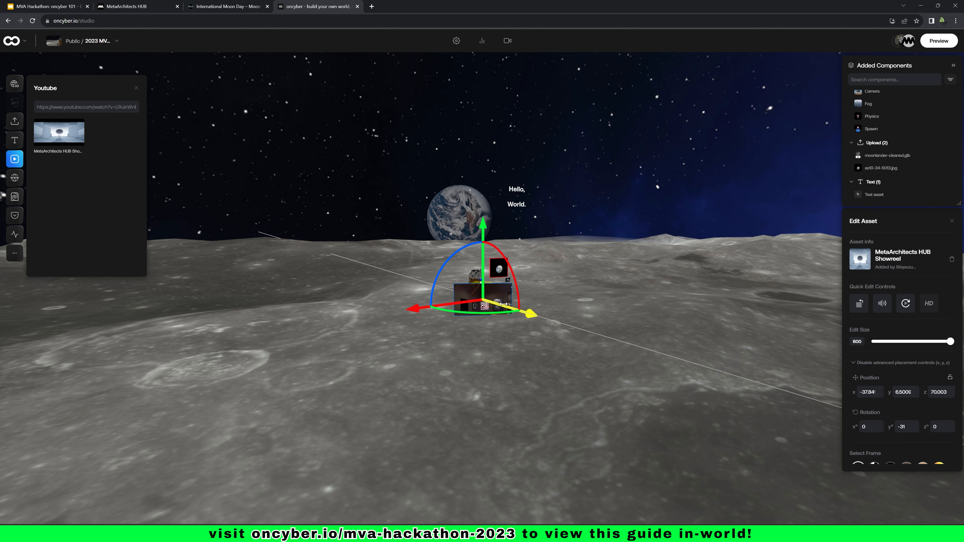
left_click_drag(500, 304, 398, 336)
scroll(434, 312, "up", 5)
right_click(397, 335)
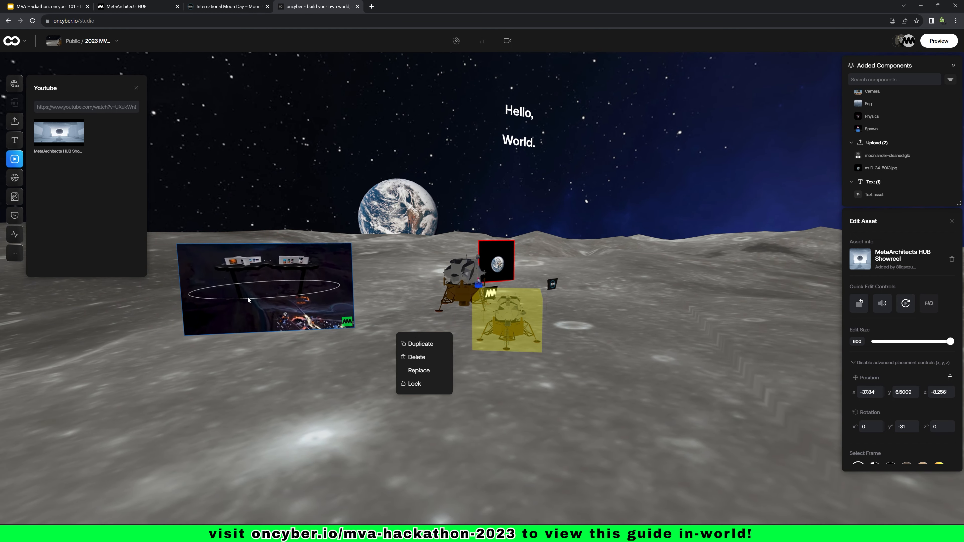
left_click_drag(277, 300, 278, 300)
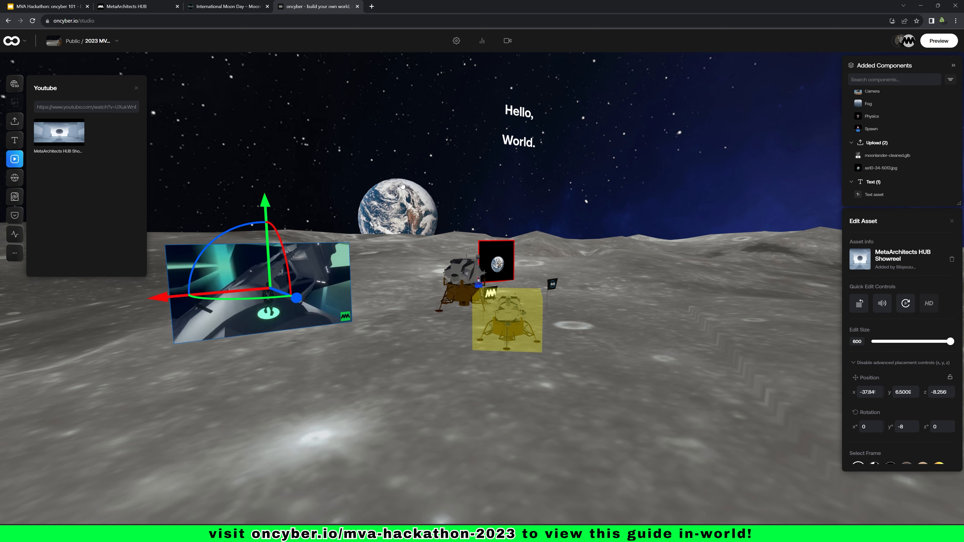
Try sound-radius audio with a larger sound distance, and set the video's audio to play everywhere at constant volume.
scroll(948, 305, "down", 1)
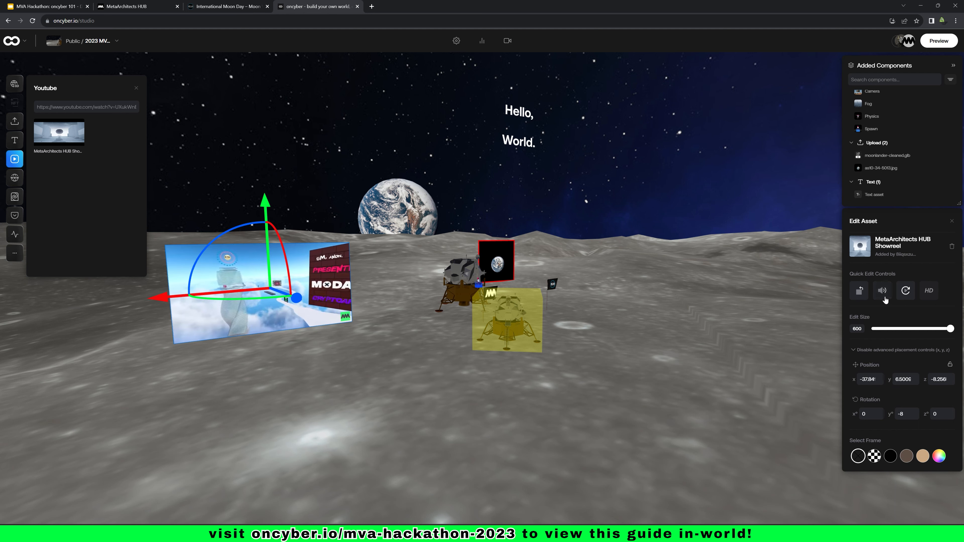
mouse_move(885, 296)
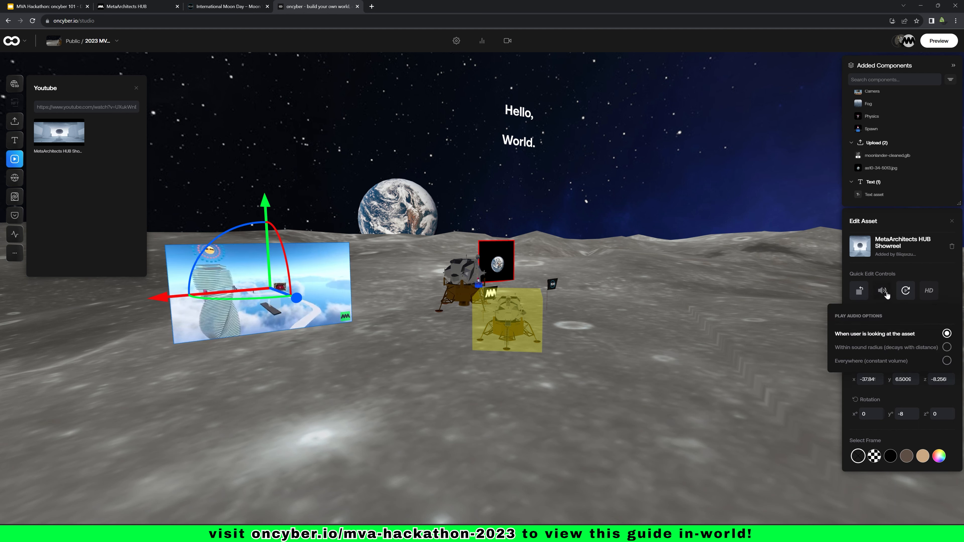
left_click(950, 348)
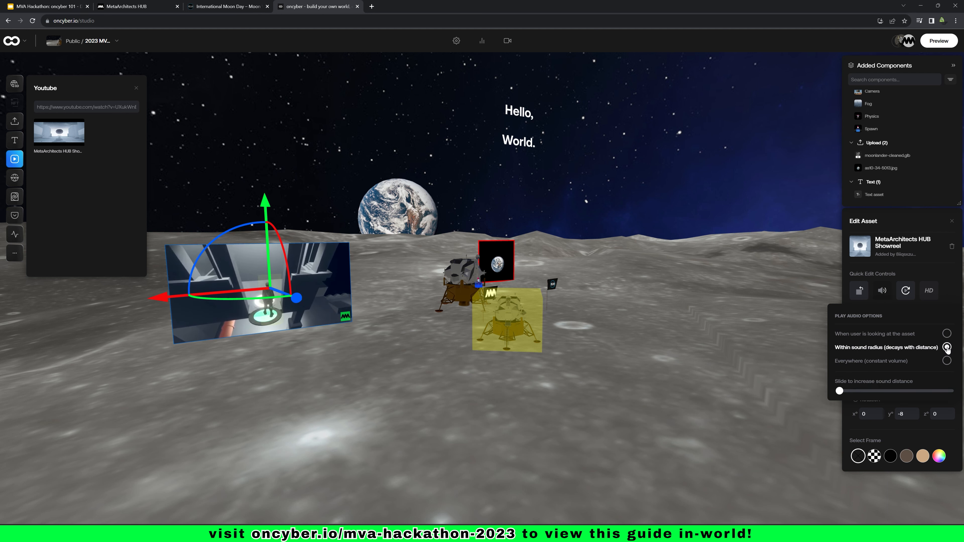
left_click_drag(840, 391, 868, 384)
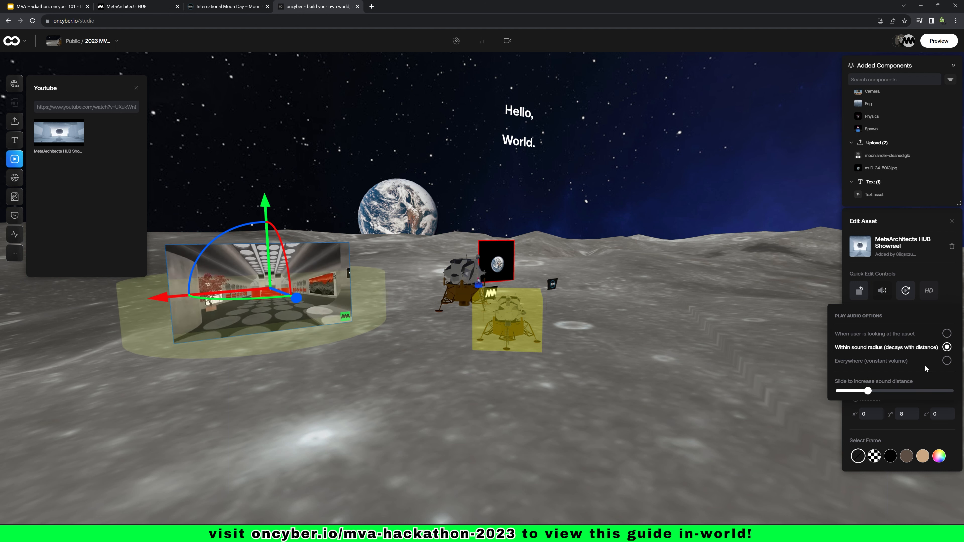
left_click(945, 360)
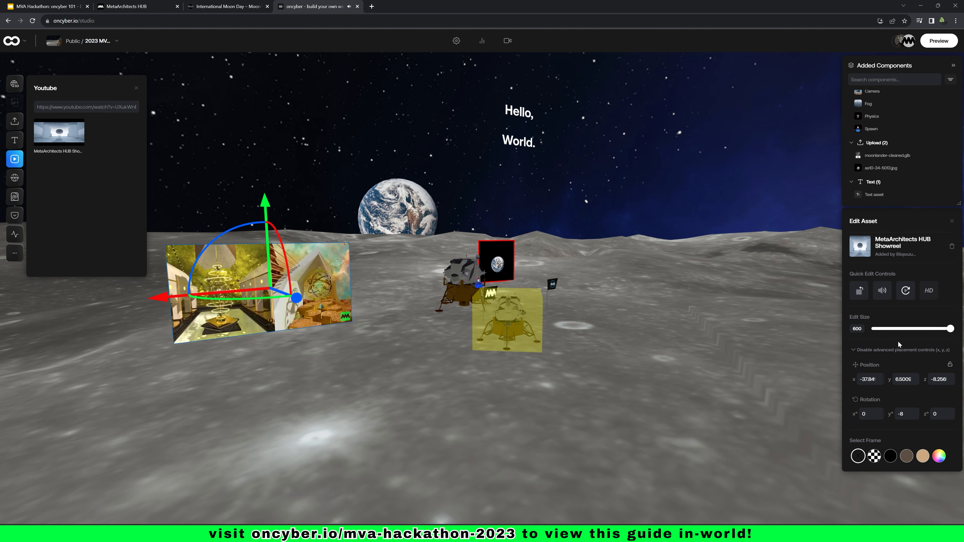
Set the video's playback option to Click to start.
left_click(906, 291)
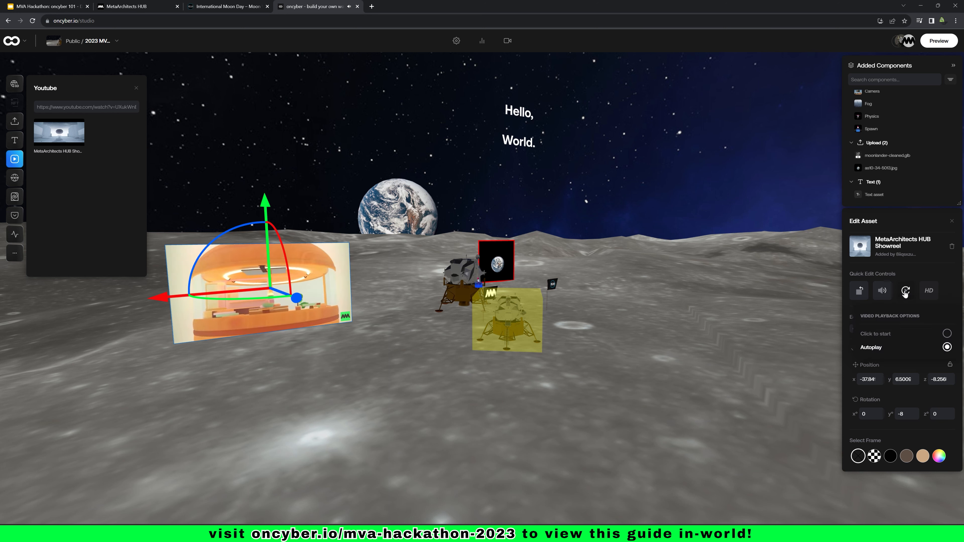
left_click(946, 333)
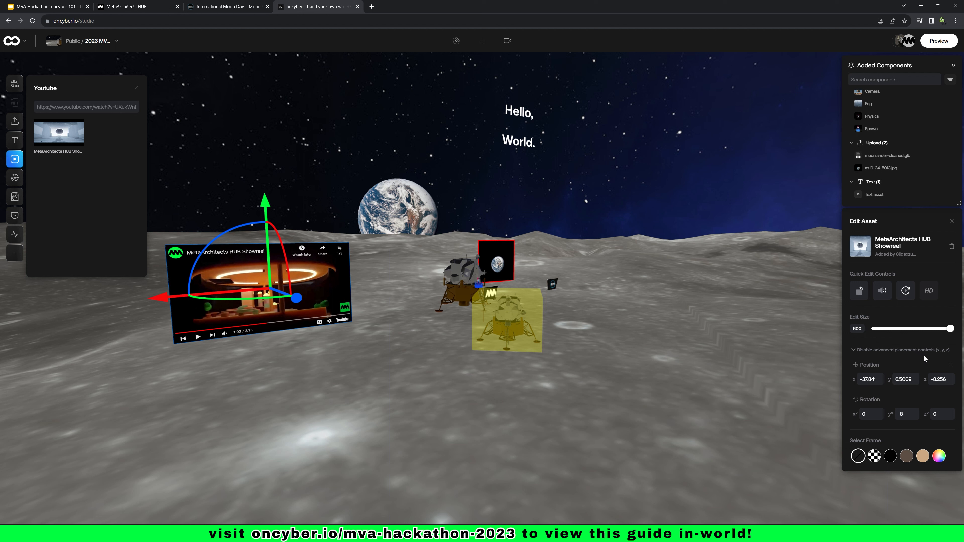
Try a dark brown frame on the video and start its playback.
left_click(911, 458)
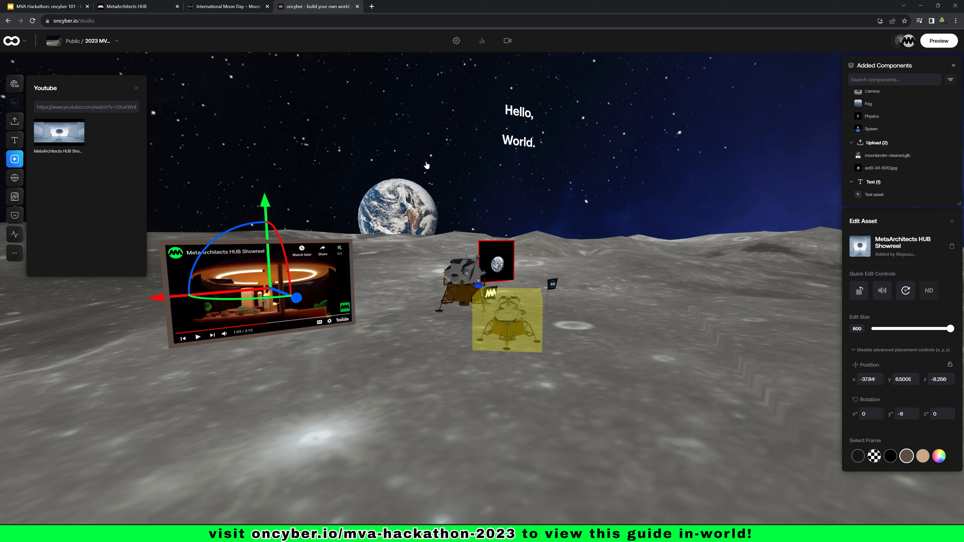
left_click(413, 151)
left_click(294, 262)
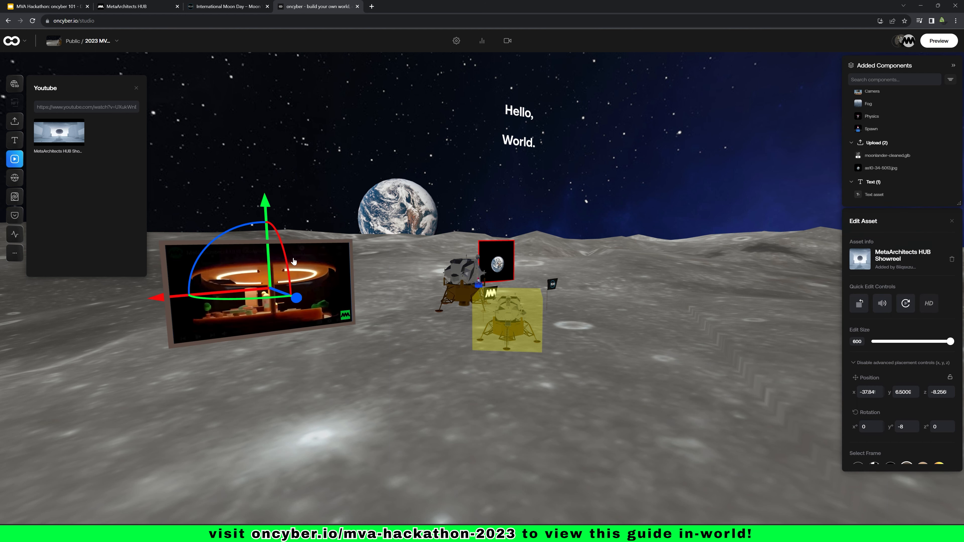
scroll(936, 448, "down", 1)
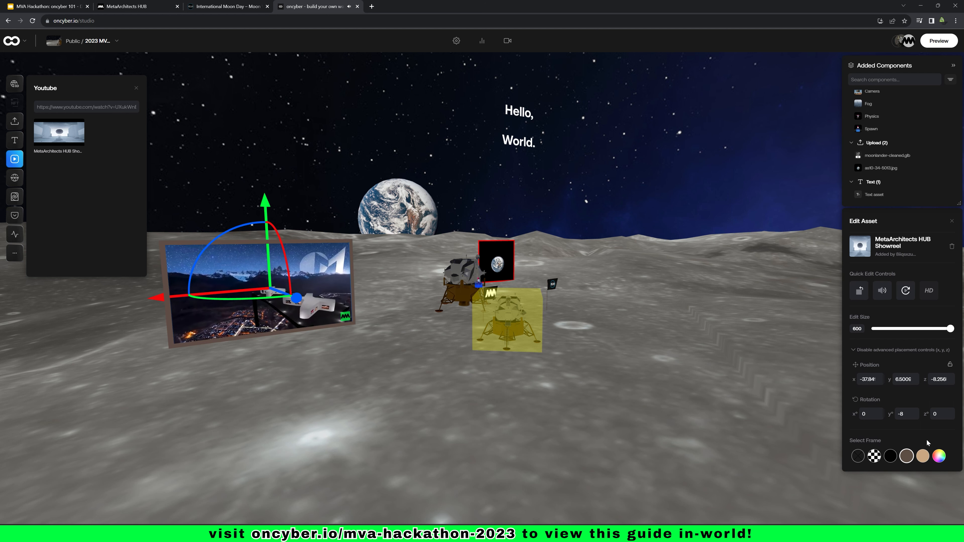
Give the video a custom frame colour using the green sampled from the logo on the video, then deselect it.
left_click(939, 457)
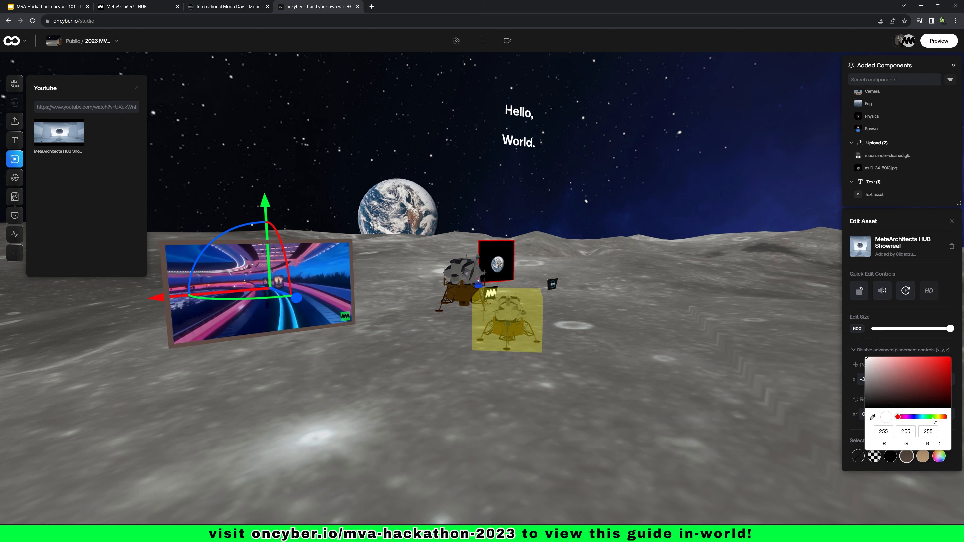
left_click(872, 417)
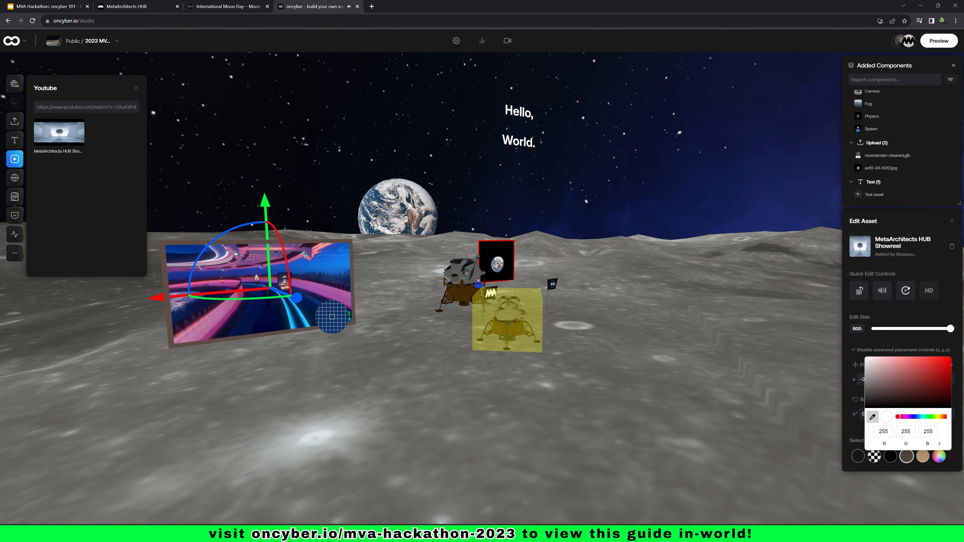
left_click(343, 320)
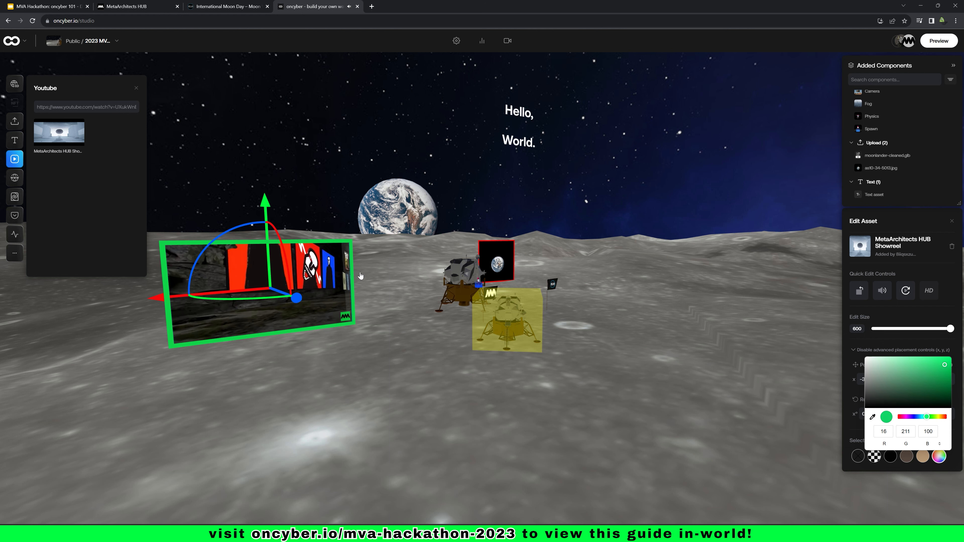
left_click(350, 170)
left_click_drag(418, 209, 430, 225)
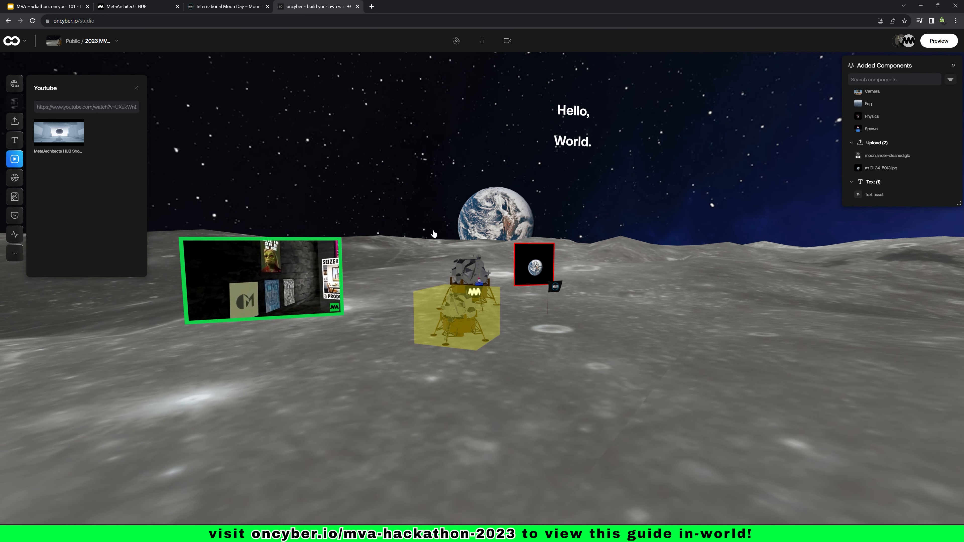
left_click(14, 178)
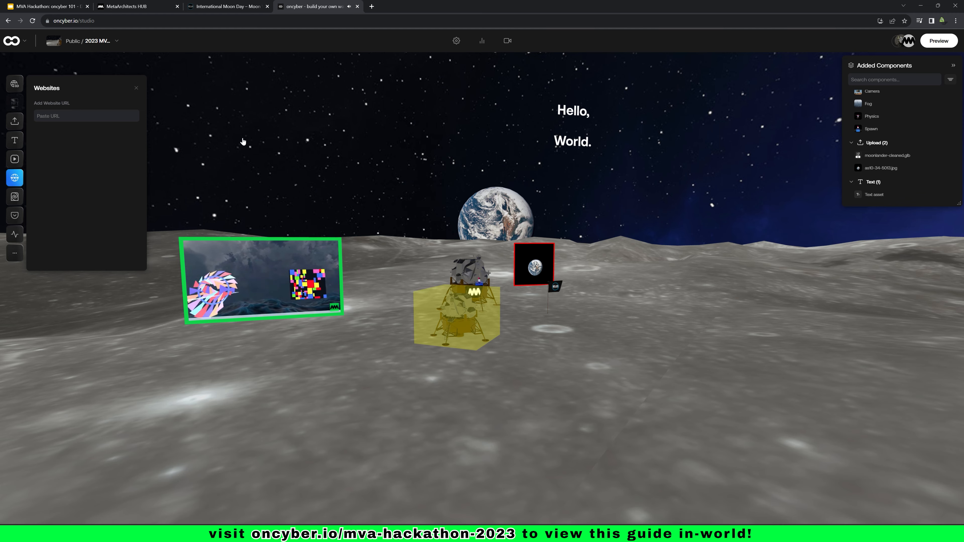
left_click(236, 6)
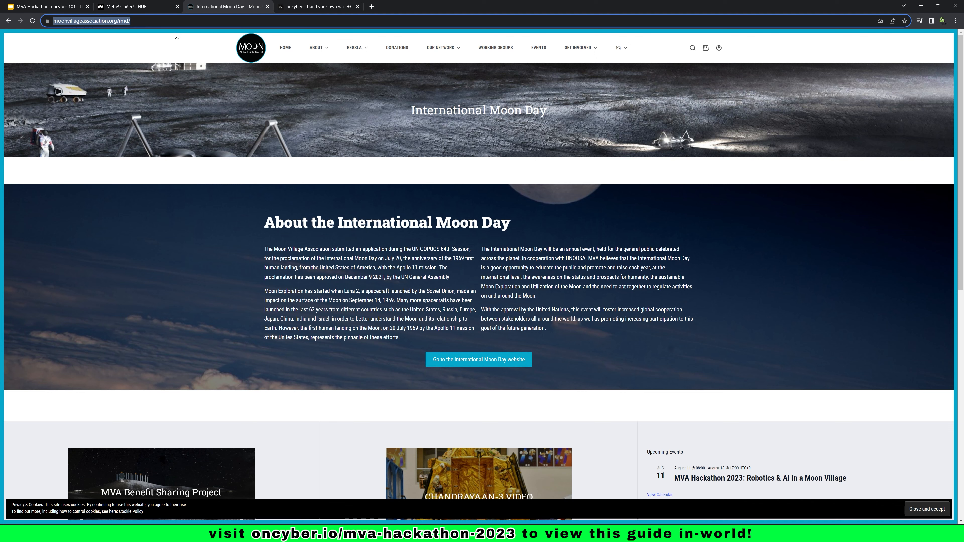
left_click(300, 6)
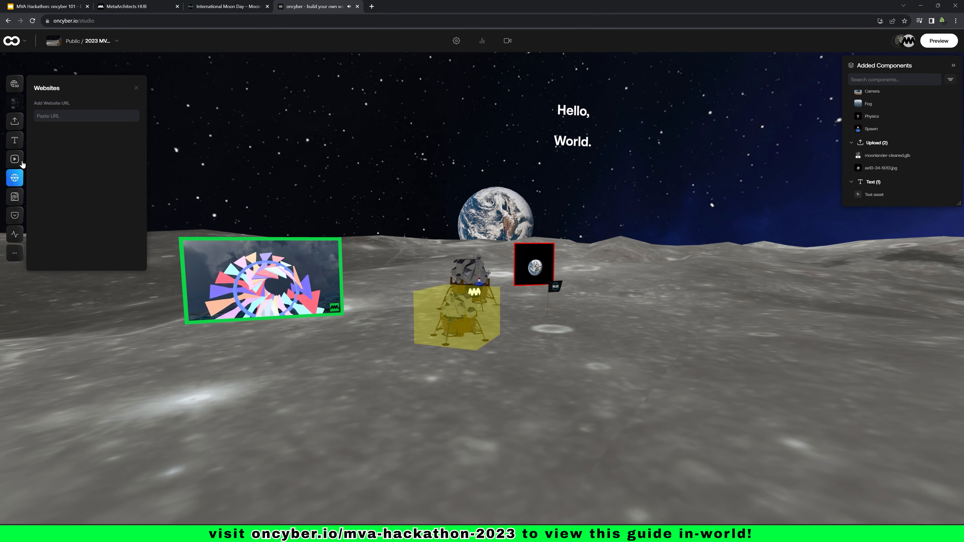
left_click(73, 119)
type("https://moonvillageassociation.org/imd/")
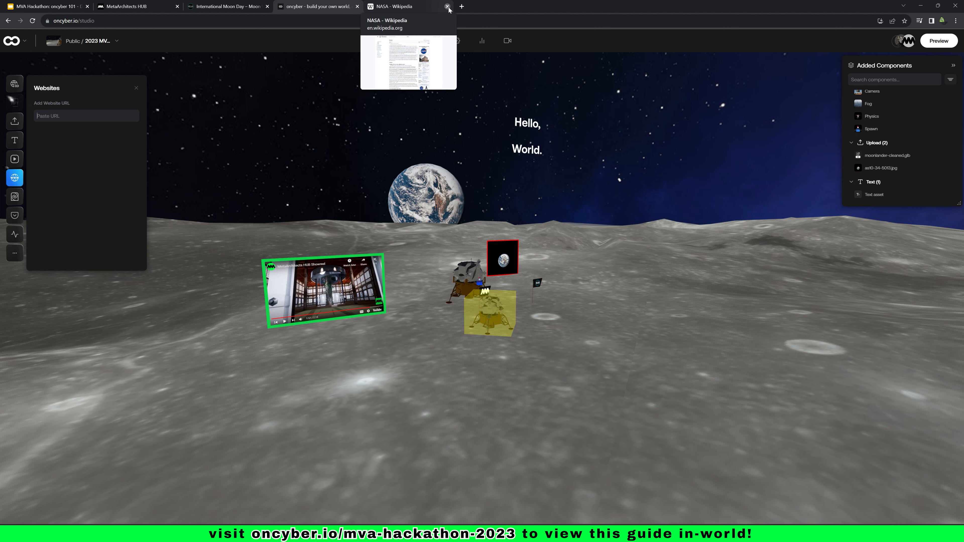
left_click(447, 6)
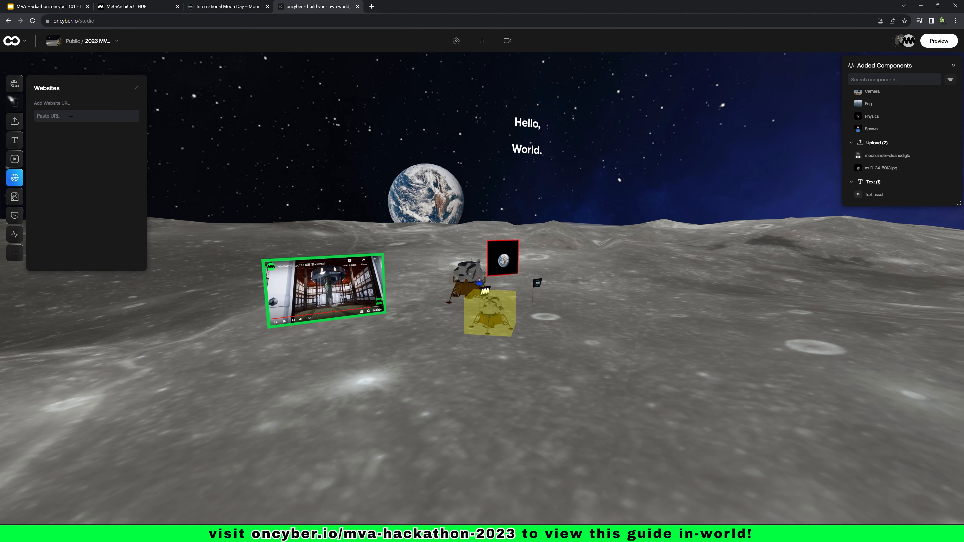
type("https://en.wikipedia.org/wiki/NASA")
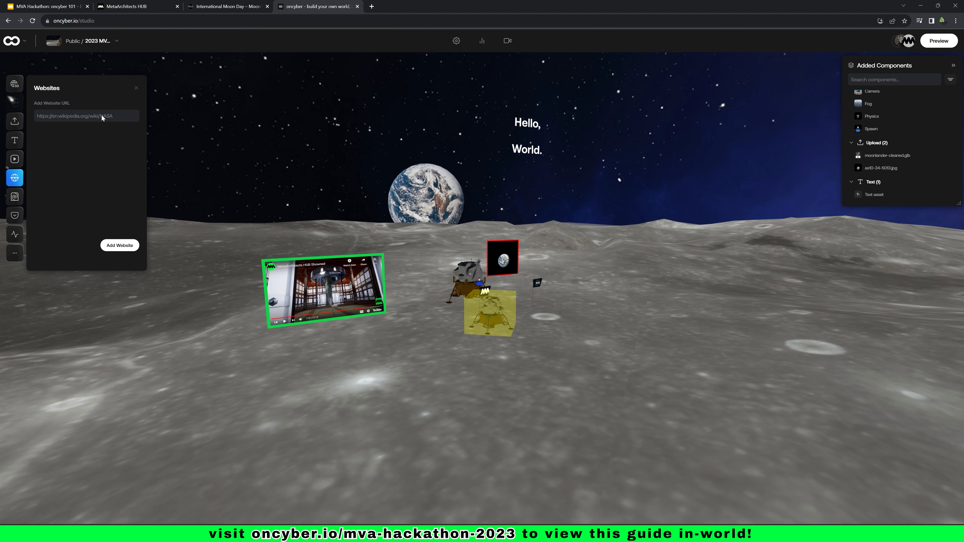
left_click(121, 249)
left_click_drag(481, 152, 482, 270)
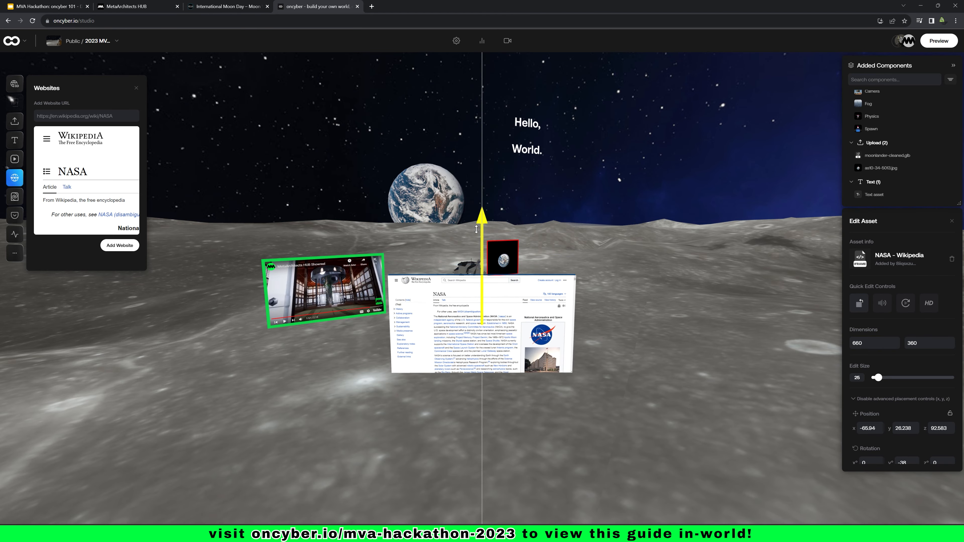
left_click_drag(481, 270, 481, 281)
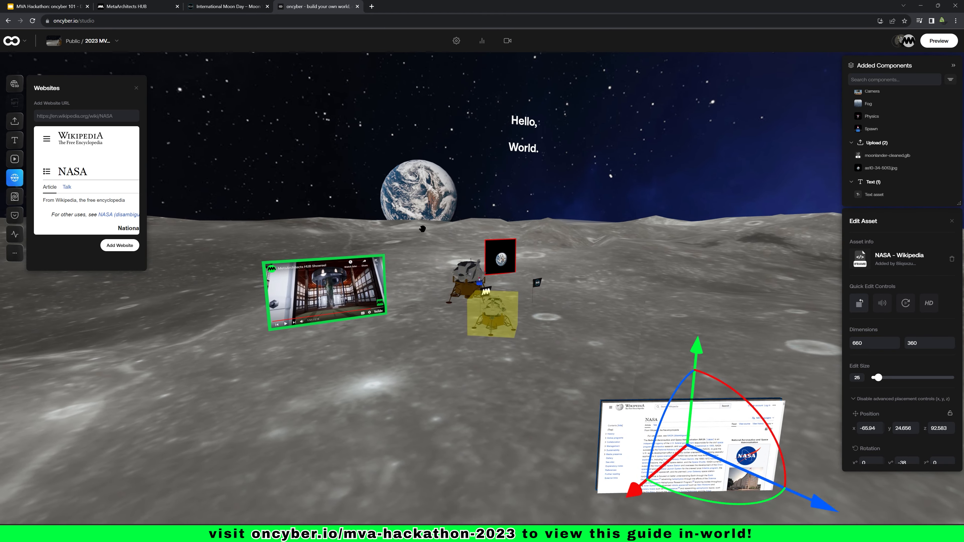
Enlarge the NASA website to a size of 456 and move it to about X 61.4, Y 7, Z 20.5, rotated to -24° about Y.
left_click_drag(422, 228, 408, 153)
right_click(433, 255)
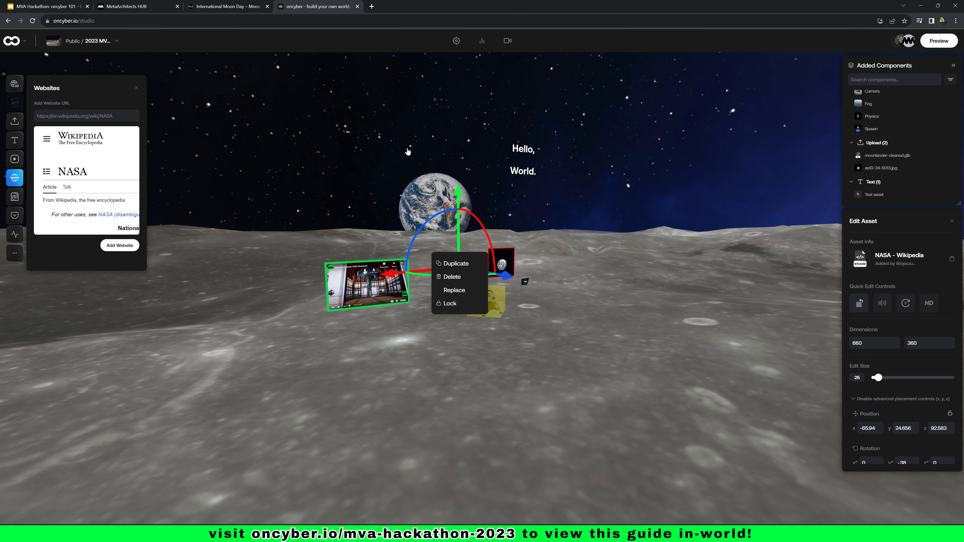
left_click(409, 153)
left_click(454, 263)
left_click_drag(883, 380, 932, 378)
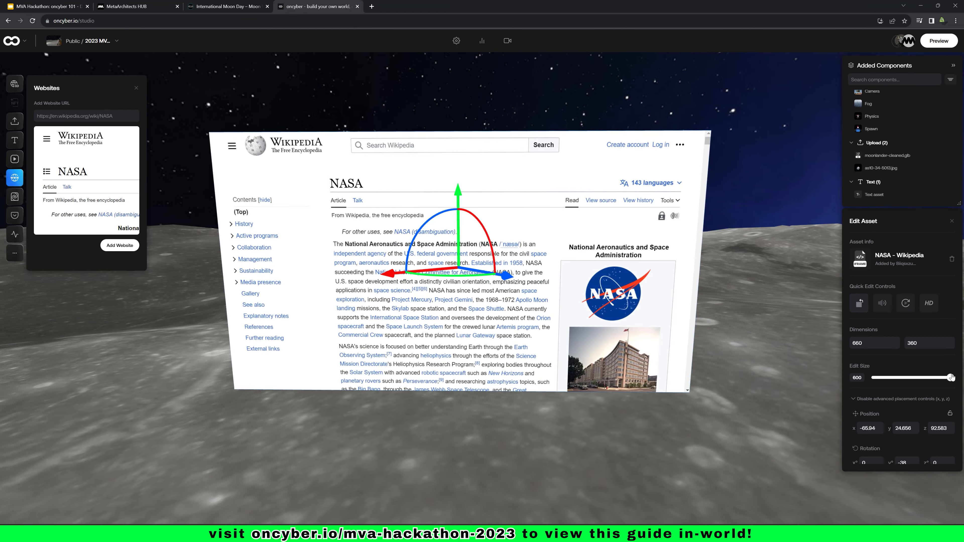
left_click_drag(458, 190, 463, 354)
left_click_drag(393, 445, 777, 323)
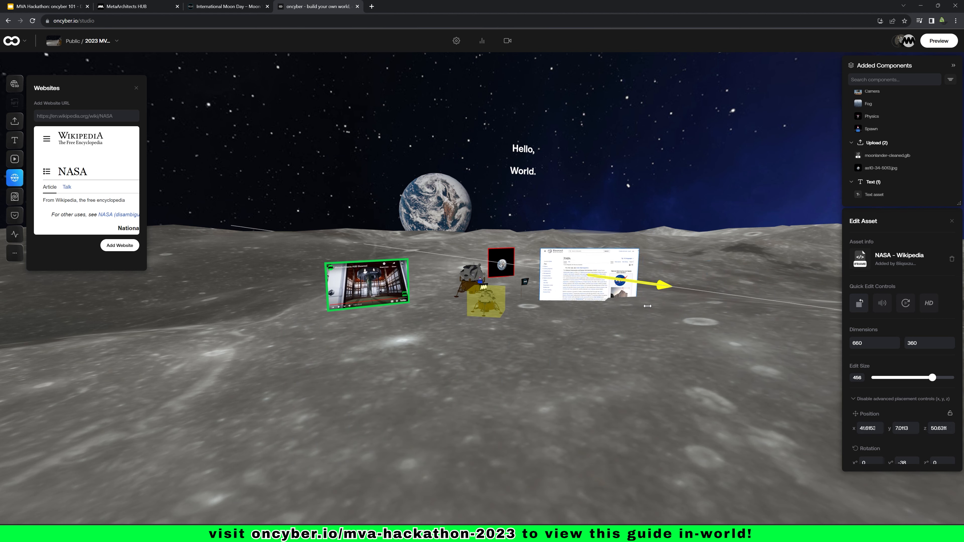
right_click_drag(605, 328, 686, 325)
scroll(639, 284, "up", 5)
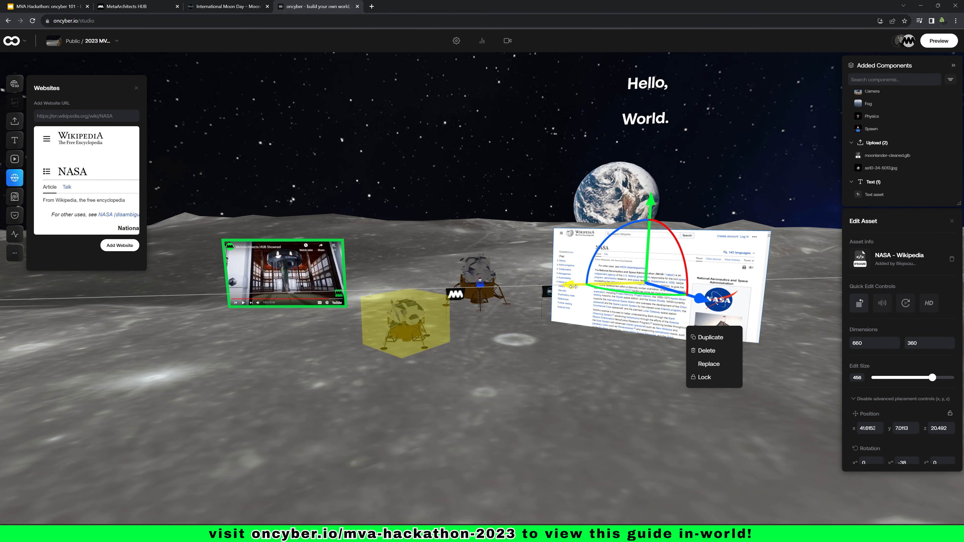
left_click_drag(579, 294, 741, 302)
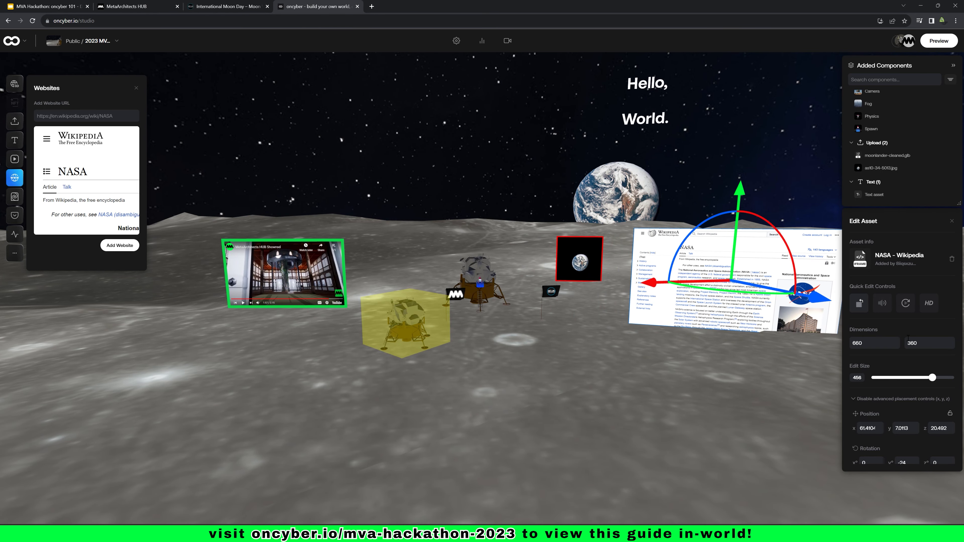
Set the website's second dimension to 660 and reposition it to about X 36.5, Y 15.8, rotated to -19° about Y.
type("6")
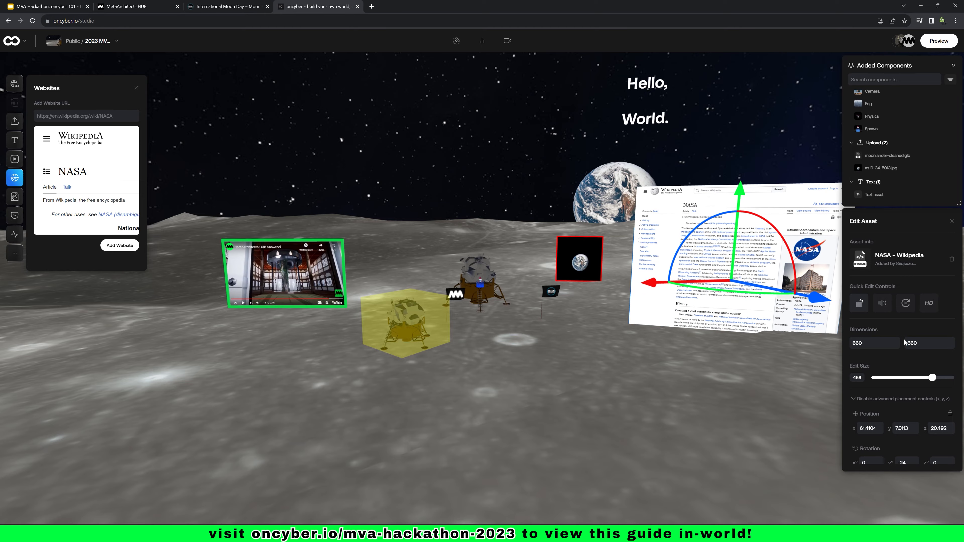
left_click_drag(739, 192, 743, 153)
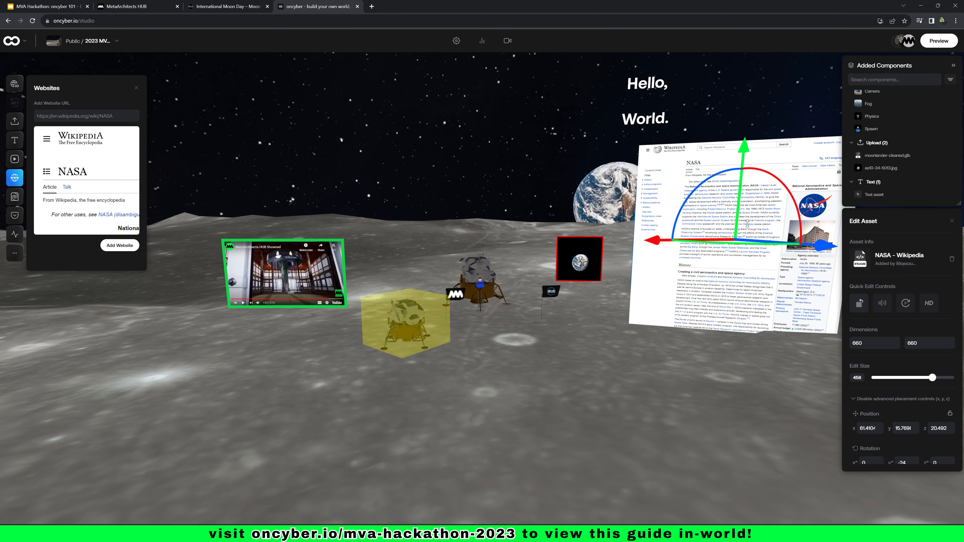
right_click_drag(678, 351, 702, 353)
mouse_move(642, 238)
left_mouse_down()
mouse_move(553, 266)
mouse_move(596, 280)
mouse_move(551, 280)
mouse_move(627, 247)
left_mouse_up()
right_click_drag(647, 364, 742, 377)
Apply the black frame to the NASA website.
scroll(945, 390, "down", 2)
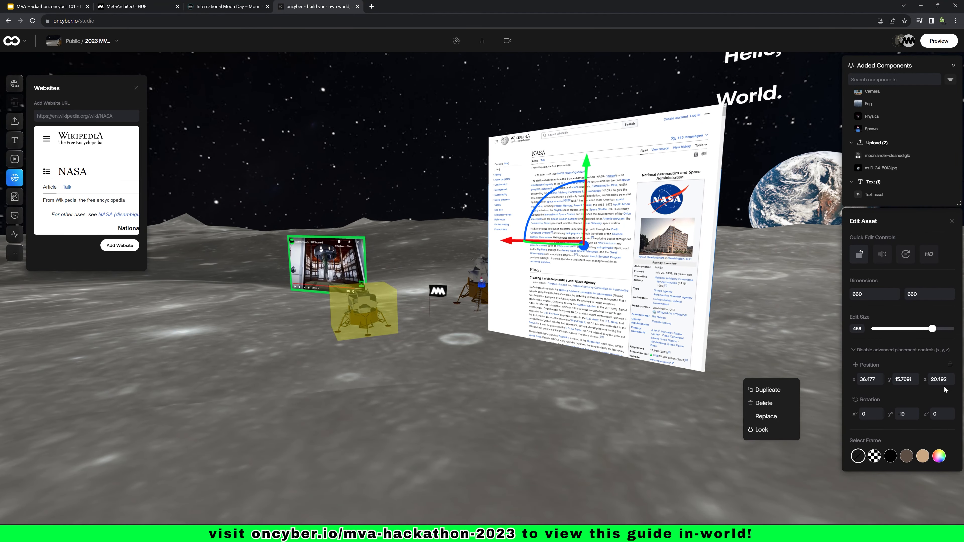
left_click(894, 458)
right_click_drag(623, 373, 543, 366)
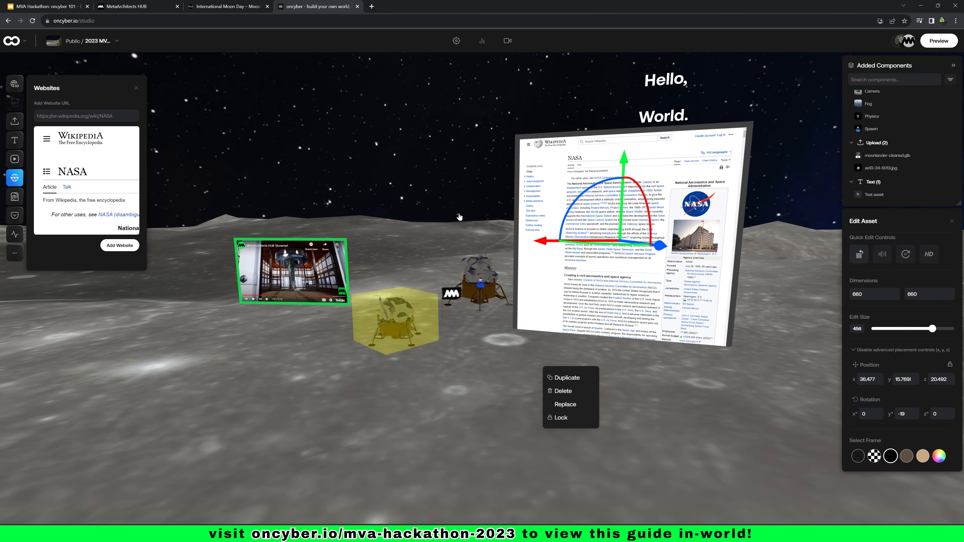
Move the NASA website to about X 100, Y 31.9 and Z -16.8, rotated to -54° about Y, and finish adding websites.
scroll(570, 186, "down", 2)
left_click_drag(585, 173, 583, 93)
left_click_drag(511, 181, 641, 181)
left_click_drag(787, 173, 691, 184)
left_click_drag(569, 189, 664, 191)
left_click_drag(726, 100, 725, 108)
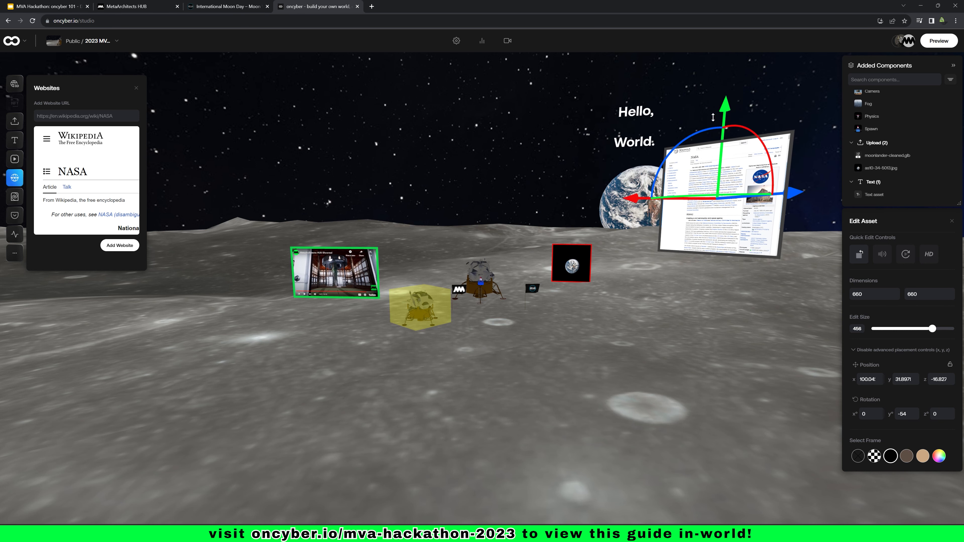
left_click_drag(685, 140, 683, 140)
right_click_drag(518, 136, 548, 134)
left_click(678, 160)
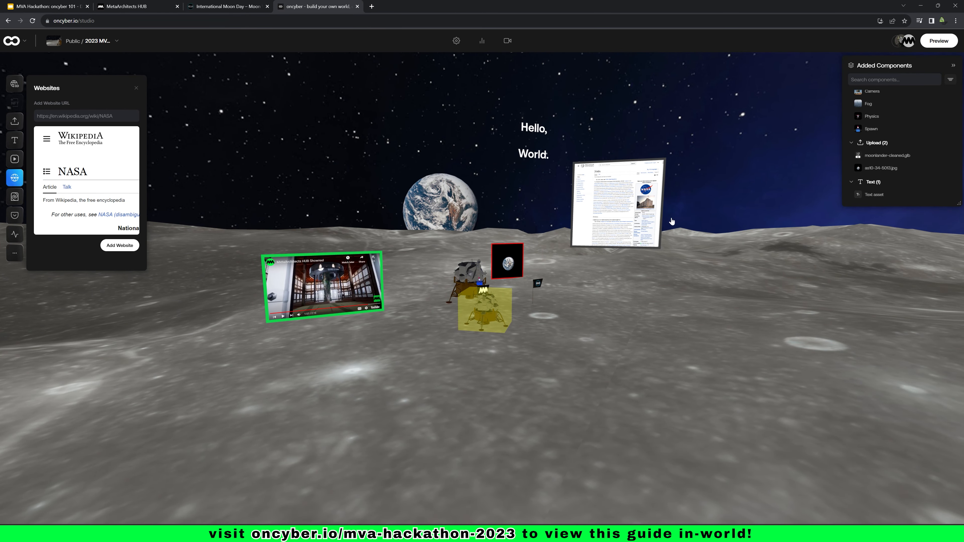
left_click(15, 177)
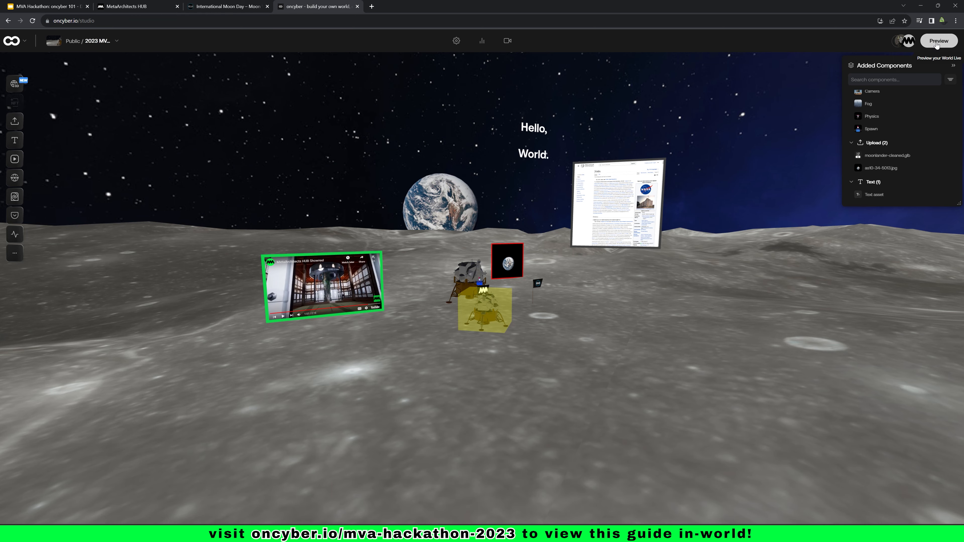
Preview the world live and walk the avatar up to the NASA website.
left_click(937, 42)
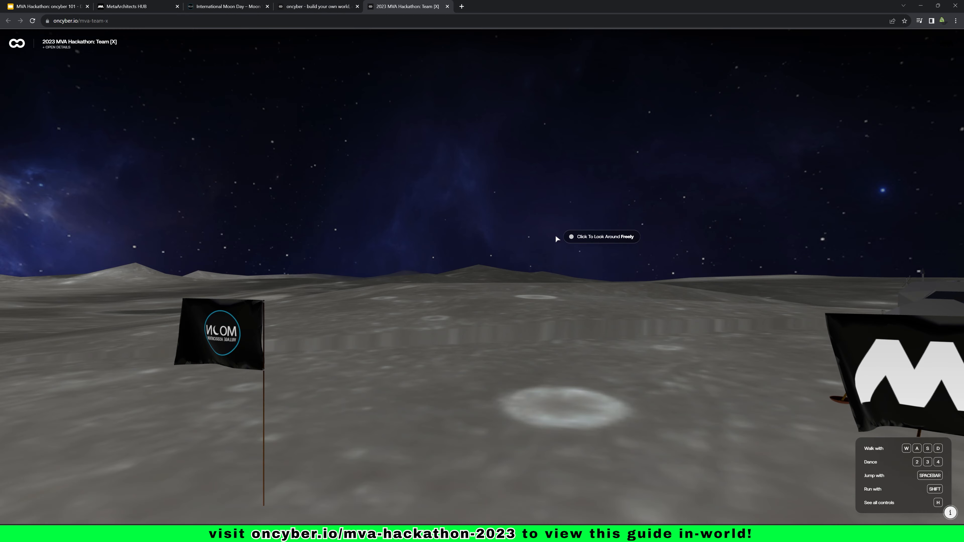
left_click(554, 235)
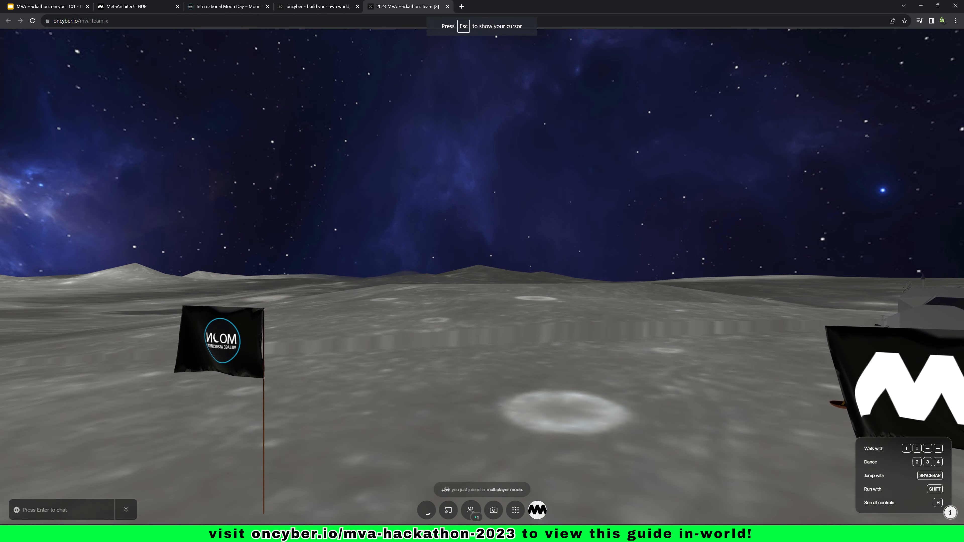
key("space")
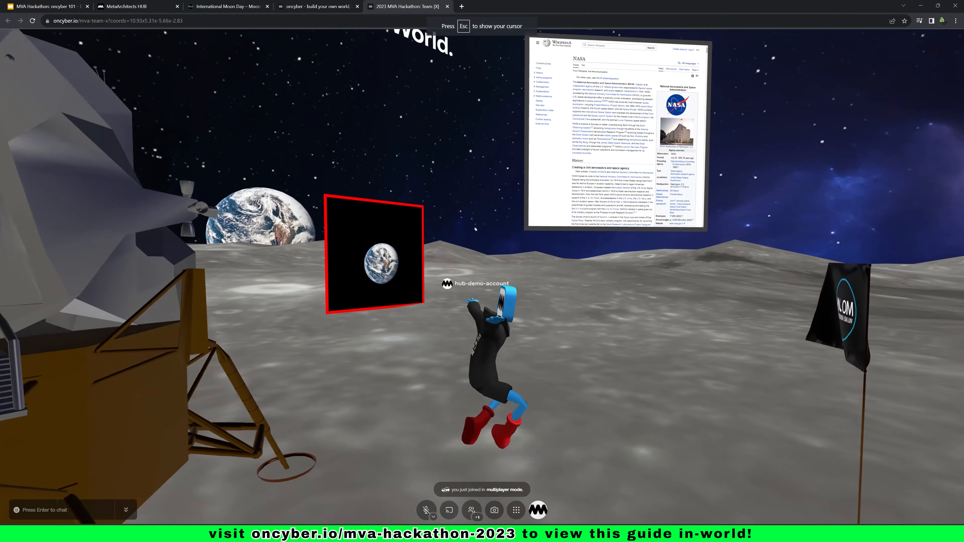
key("d")
key("w")
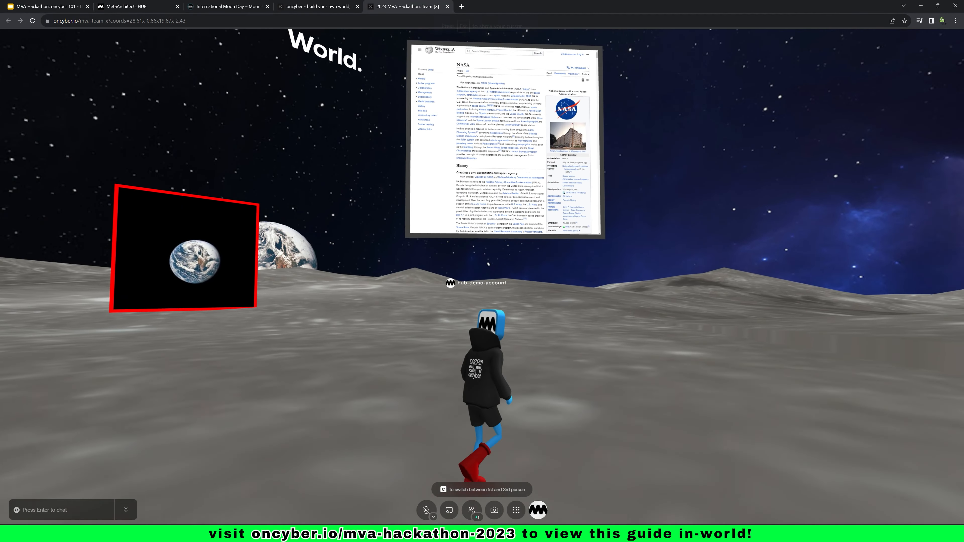
key("w")
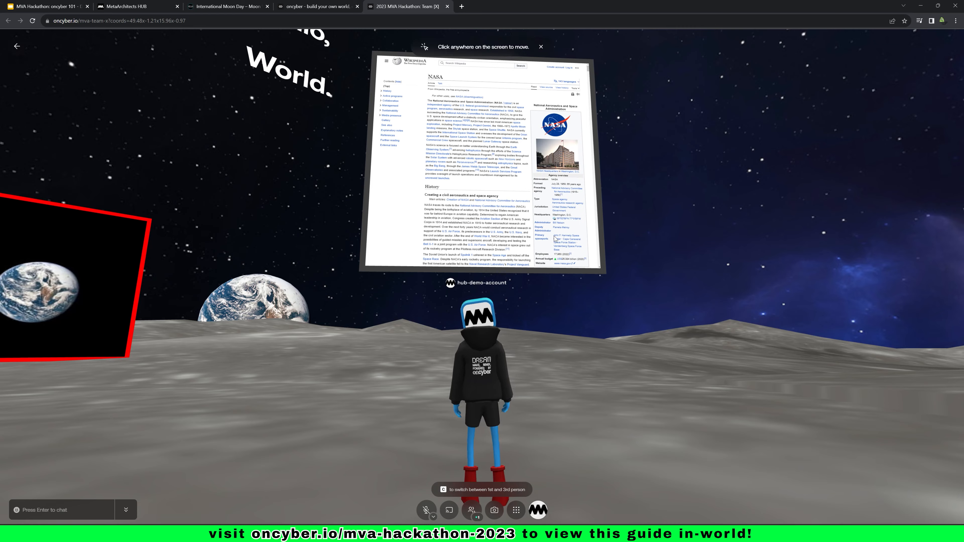
Scroll through the NASA Wikipedia page on the in-world website screen down to the Space Shuttle section.
left_click_drag(589, 68, 589, 92)
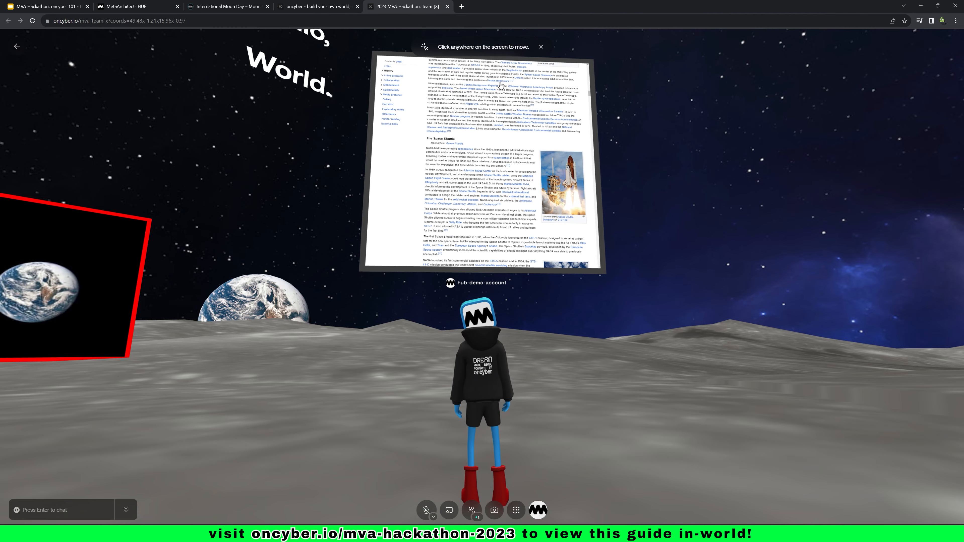
scroll(523, 165, "down", 5)
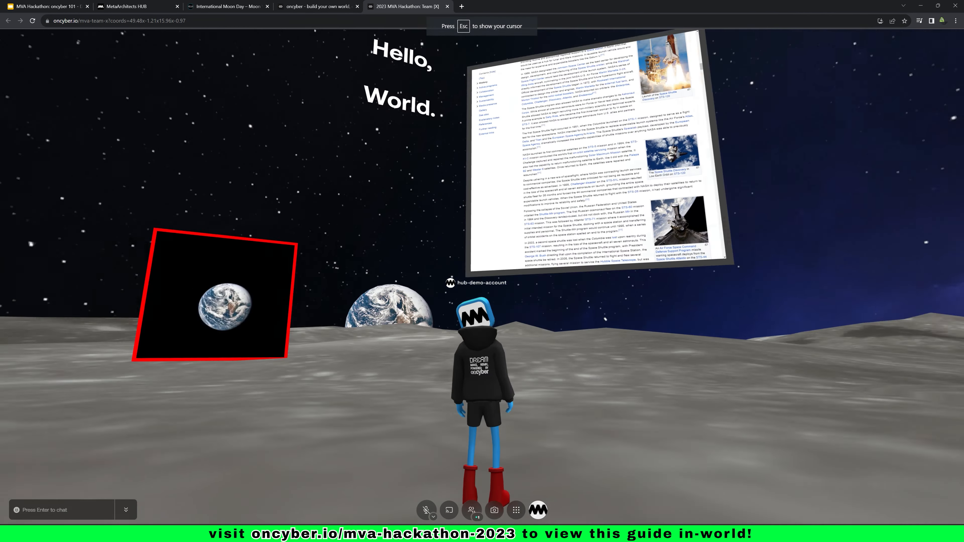
Run and jump the avatar across the moon past the landers to the MetaArchitects HUB Showreel video.
key("s")
key("a")
key("w")
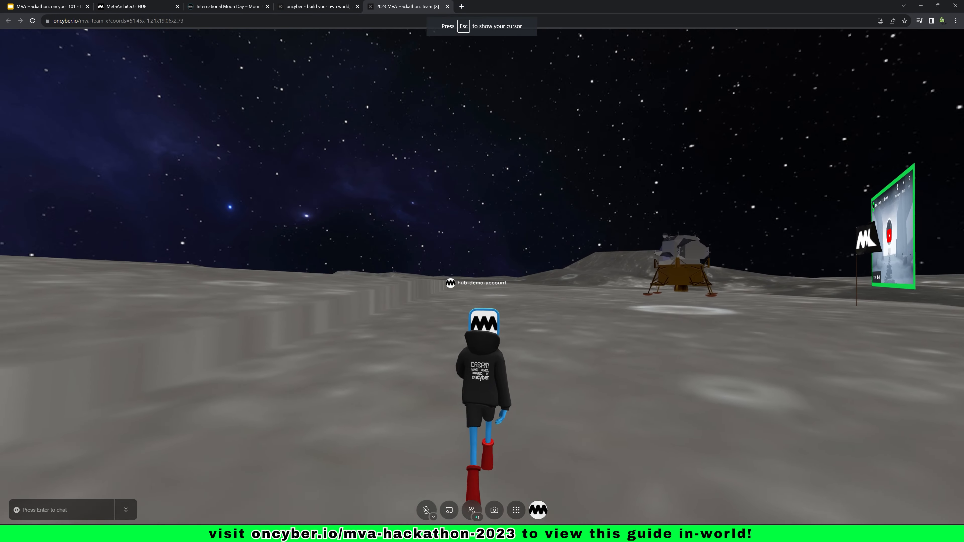
key("w")
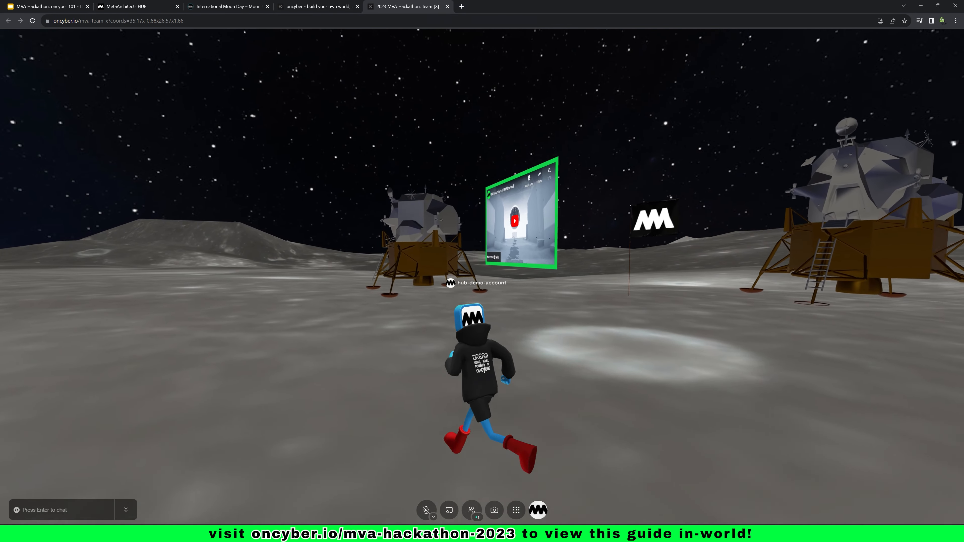
key("w")
key("space")
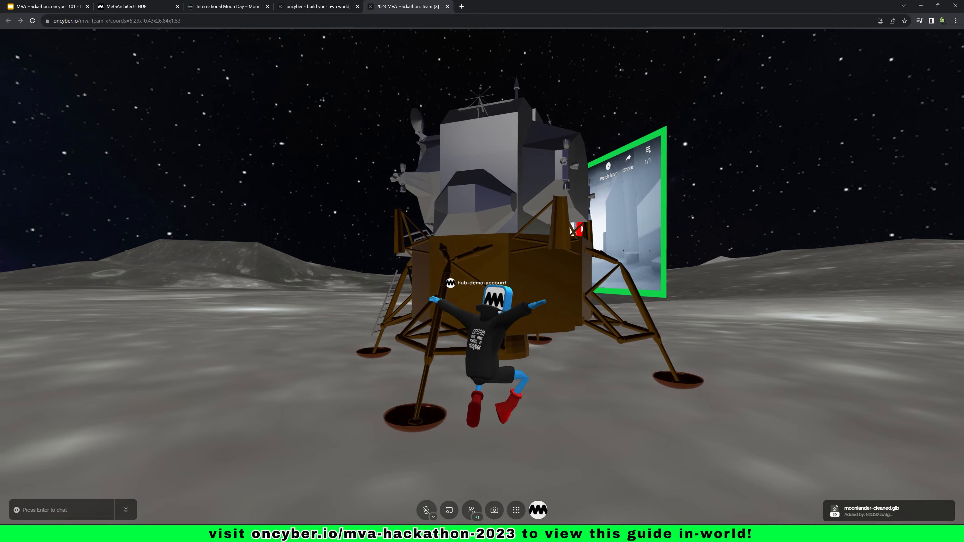
key("w")
key("space")
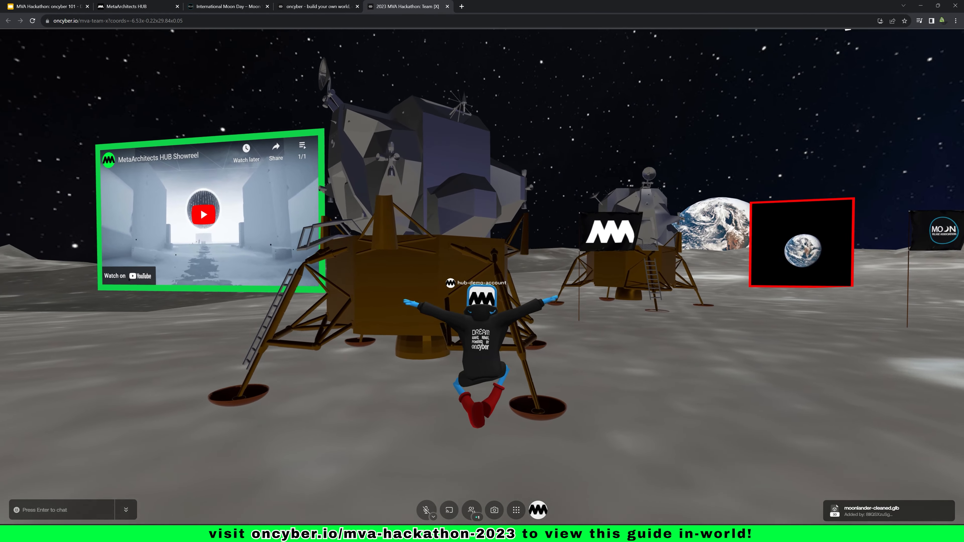
key("w")
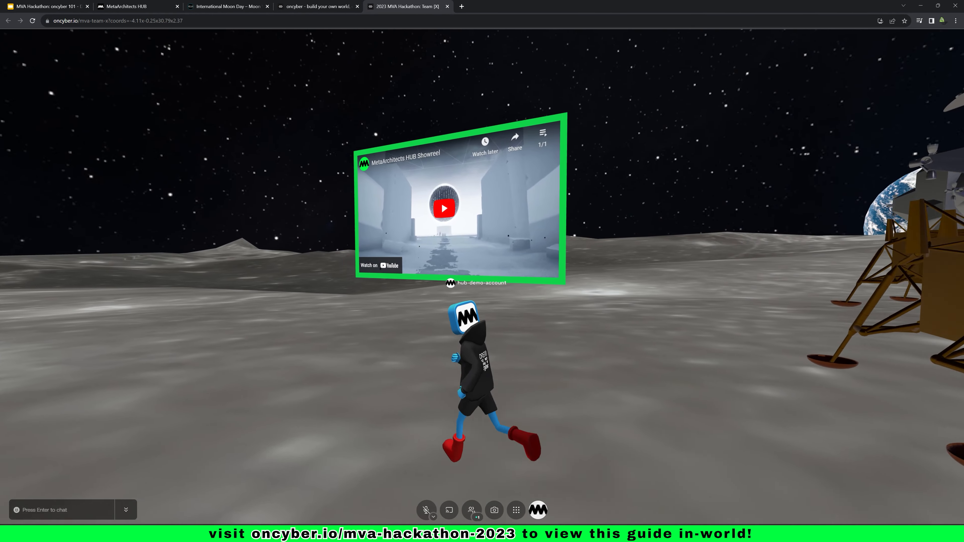
Play the MetaArchitects HUB Showreel video in the world and walk the avatar back toward the moon landers.
key("Escape")
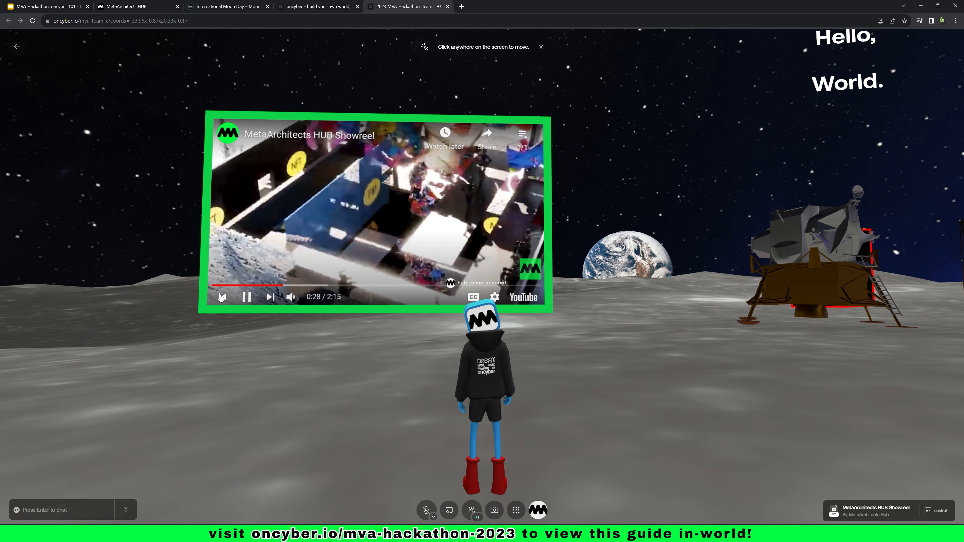
key("w")
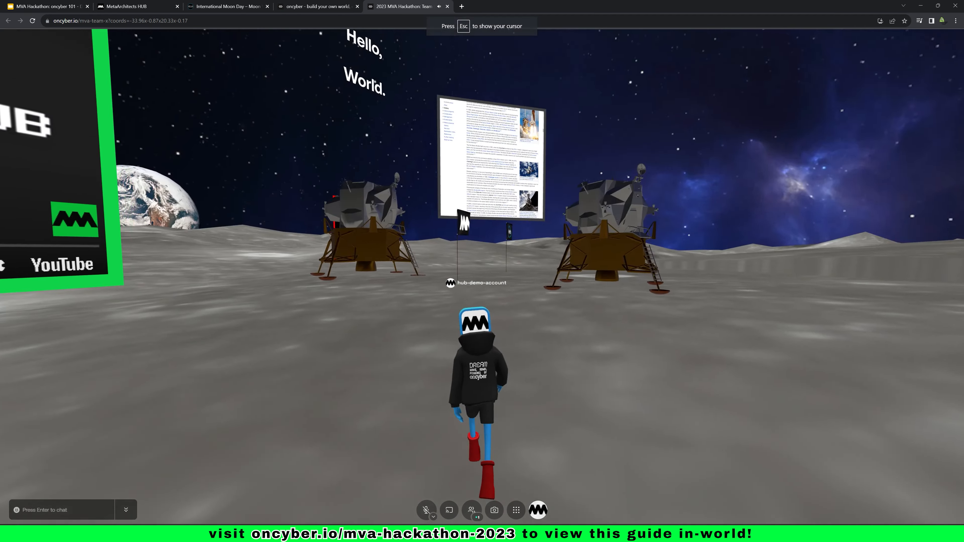
key("w")
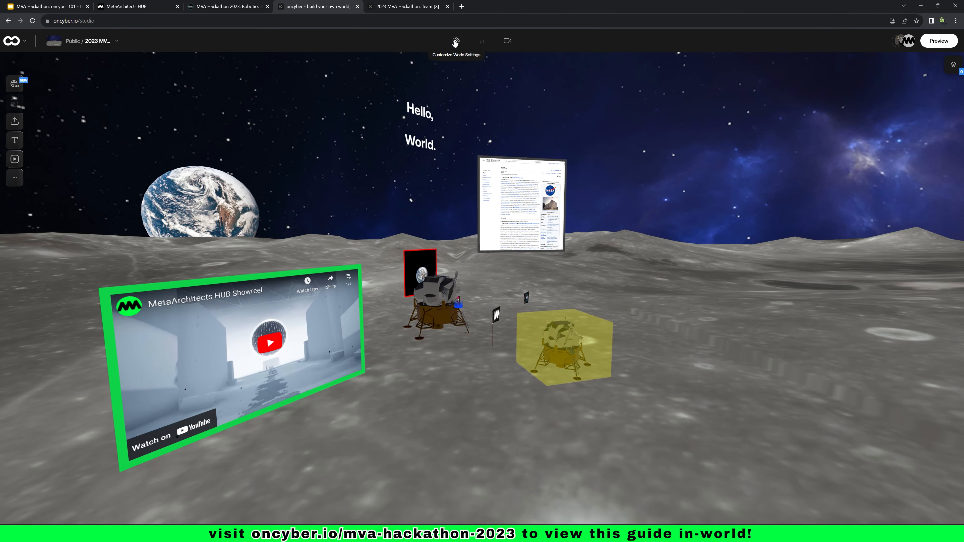
Make the space private with a visitor password and a message asking team members to enter it during the MVA hackathon, and save.
left_click(456, 41)
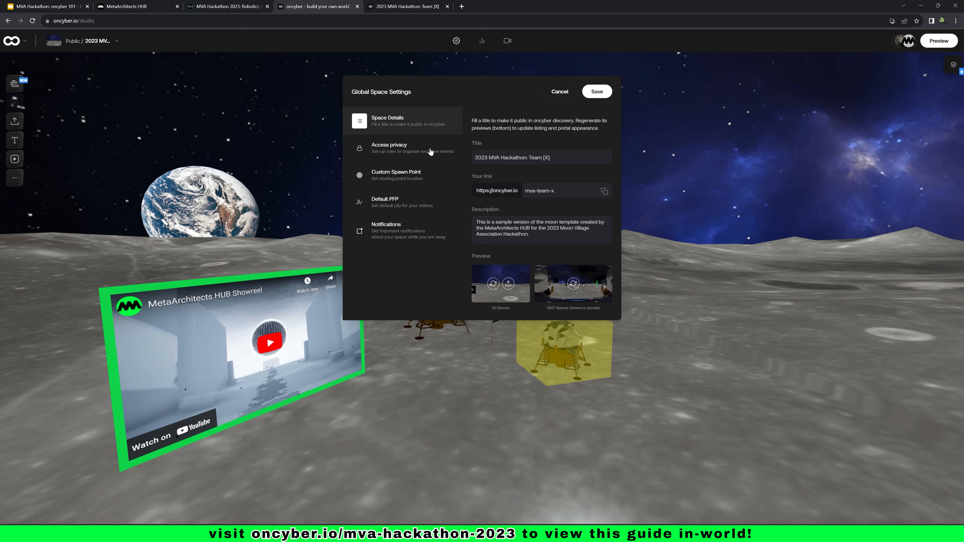
left_click(431, 152)
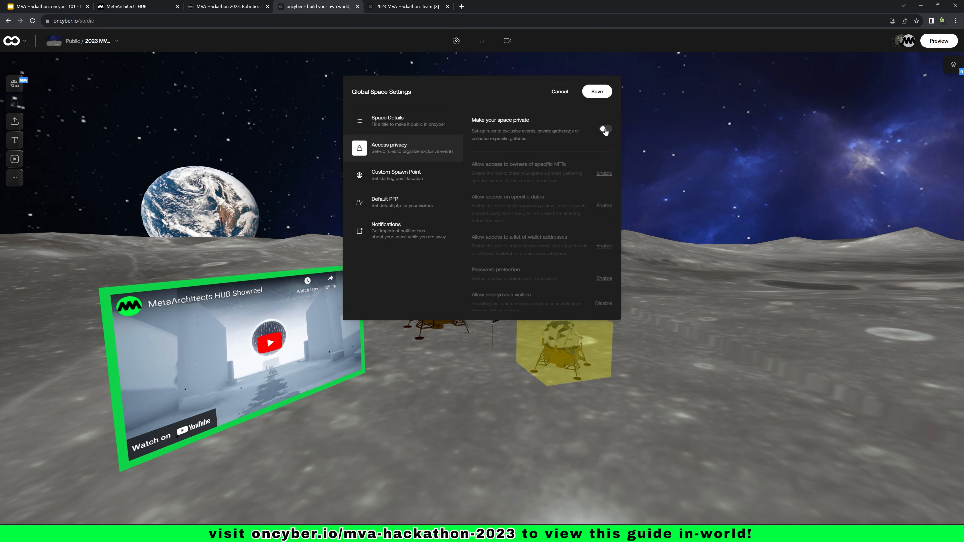
left_click(605, 130)
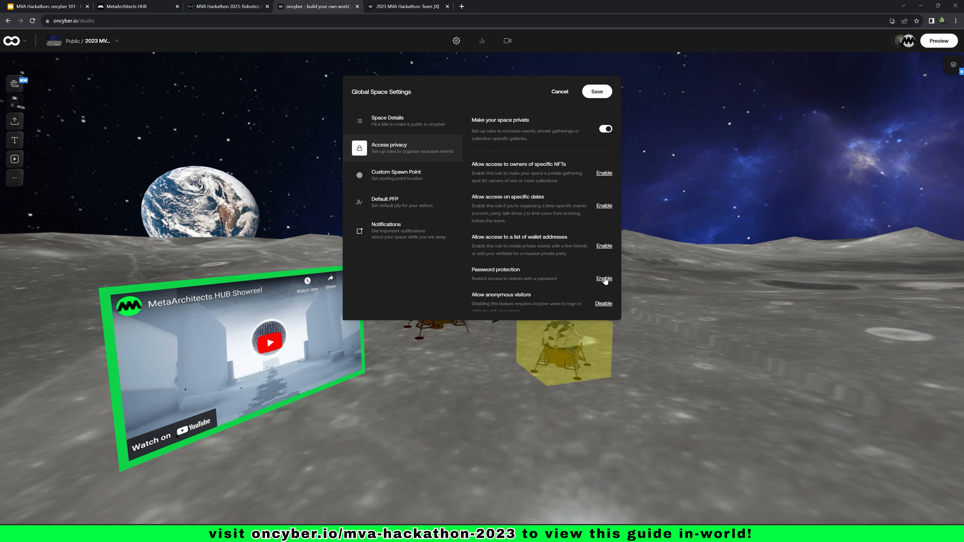
left_click(604, 280)
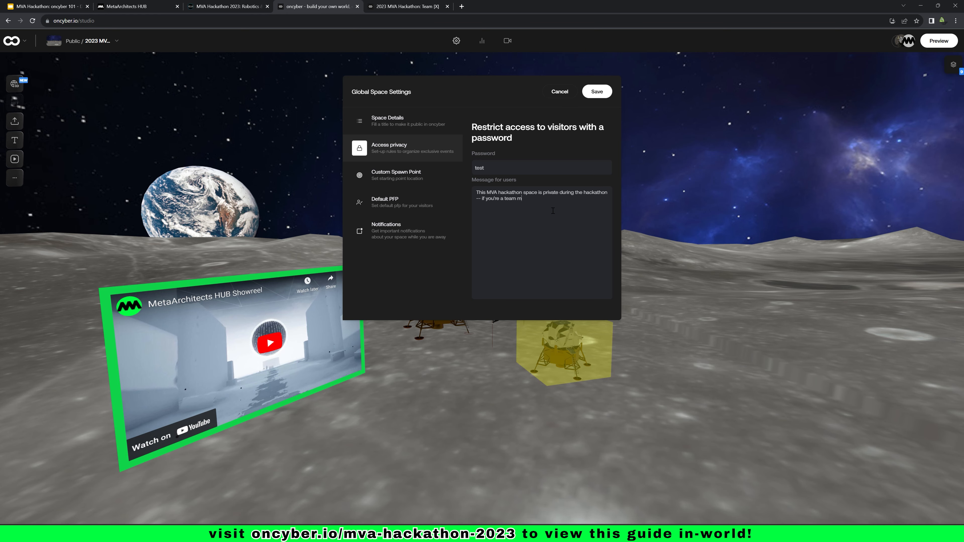
left_click(595, 94)
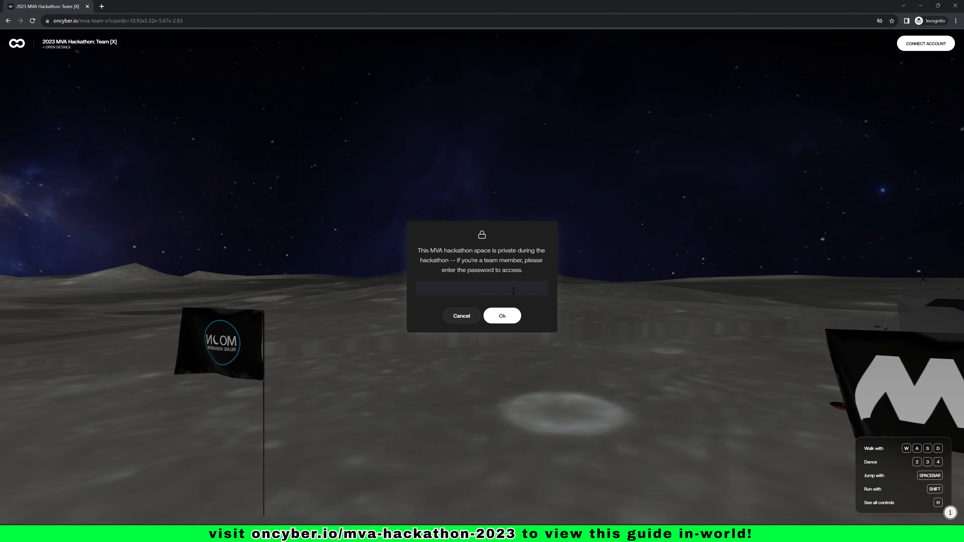
Test the private space's access prompt in an incognito window by entering the access password.
key("Return")
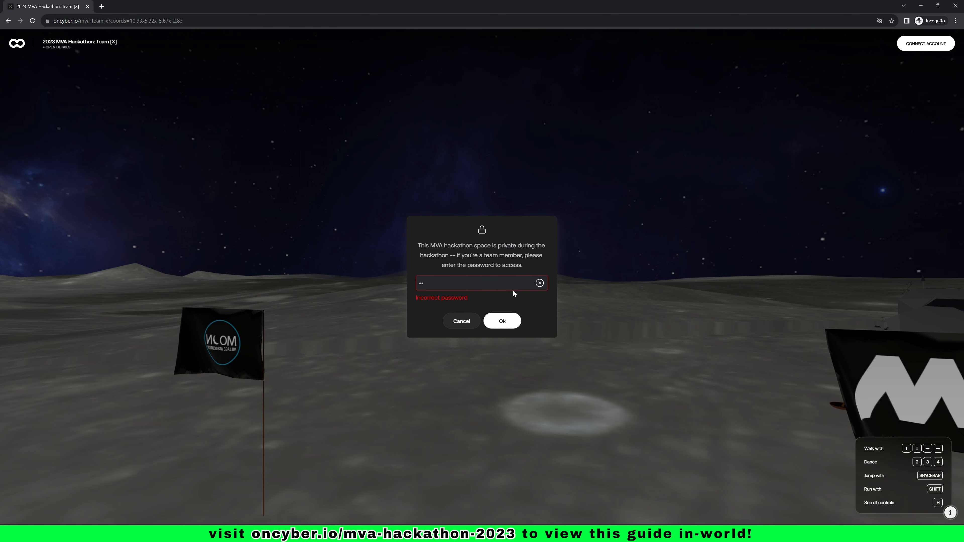
type("••")
key("Return")
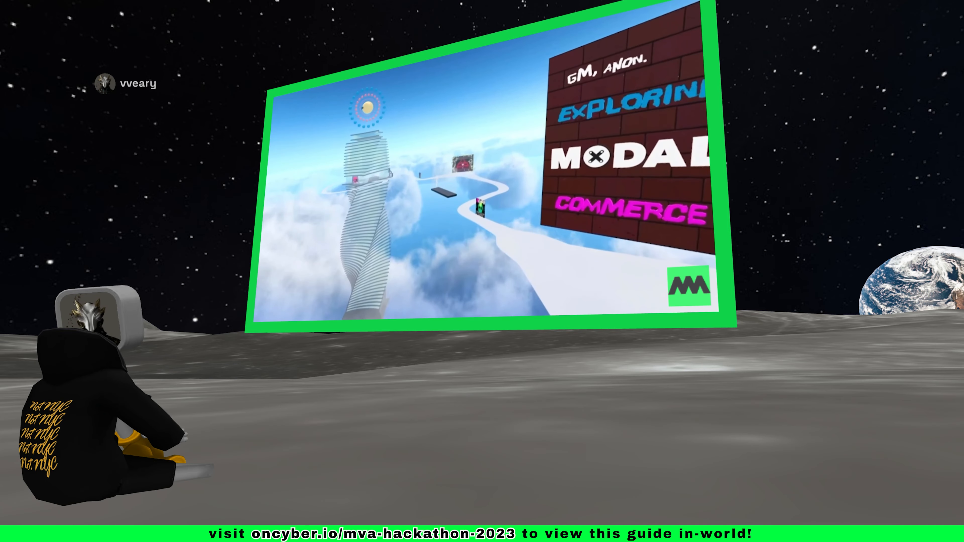